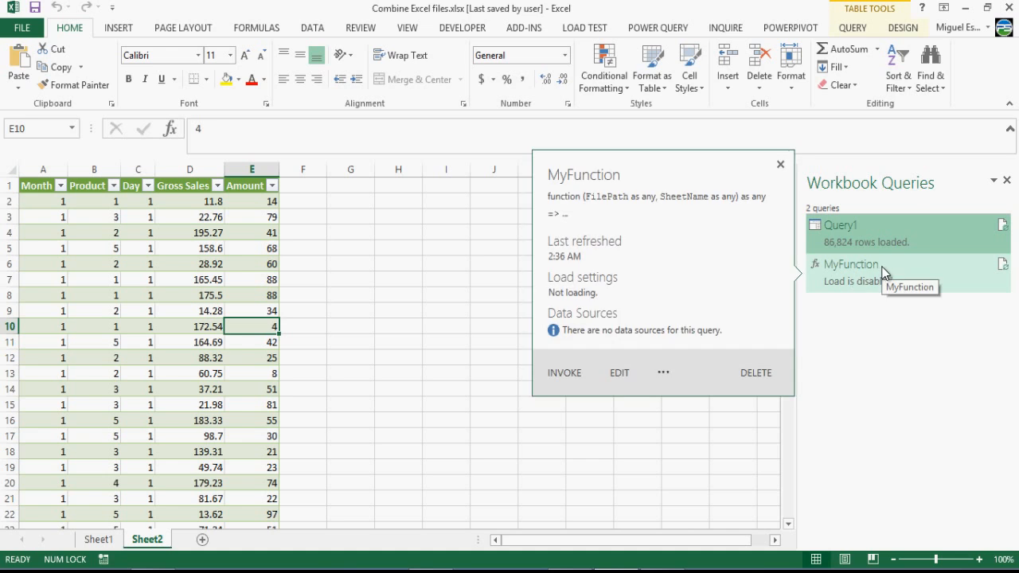
Open the code of the MyFunction query in the Advanced Editor.
mouse_move(829, 230)
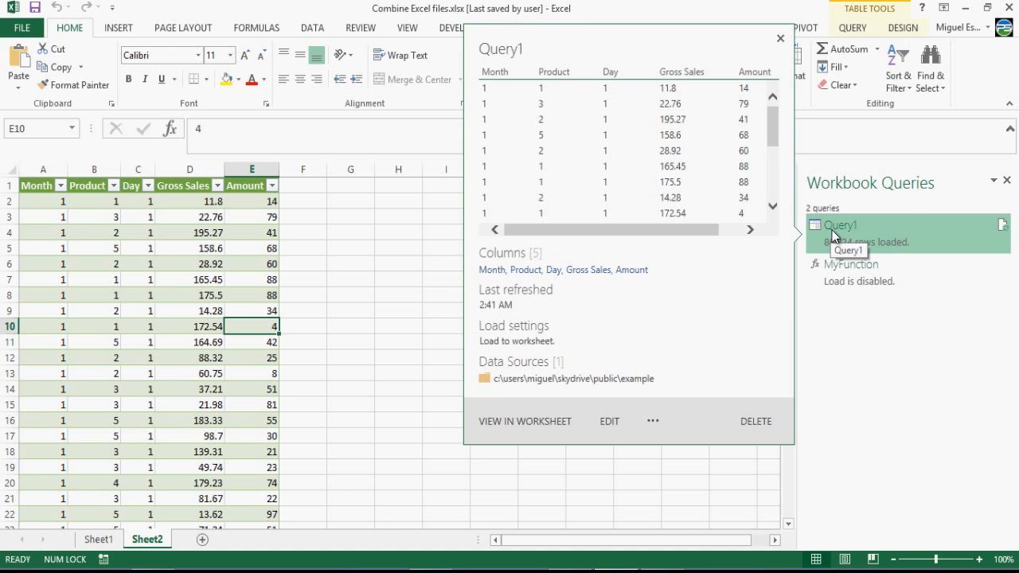
left_click(865, 286)
right_click(864, 287)
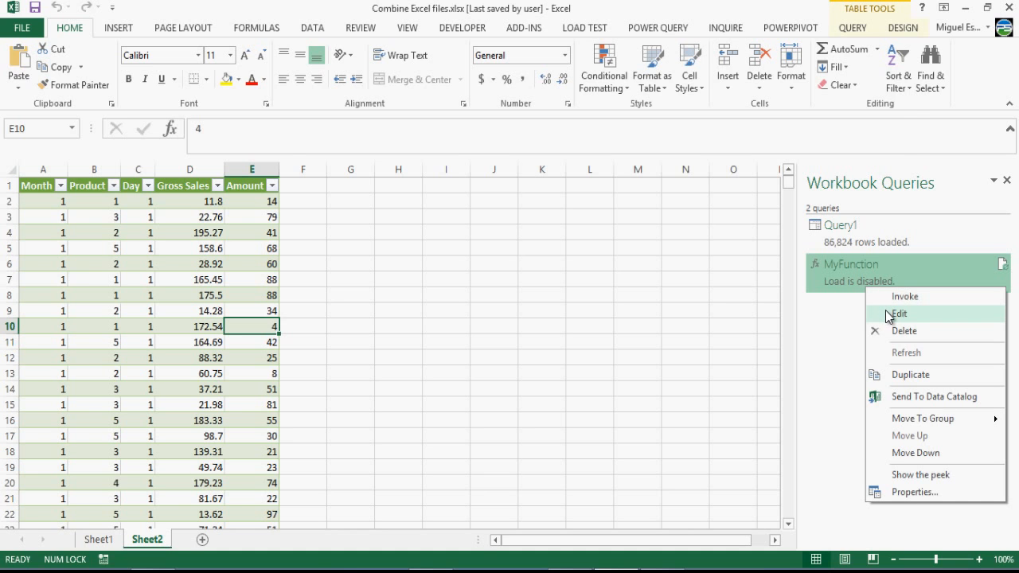
left_click(889, 315)
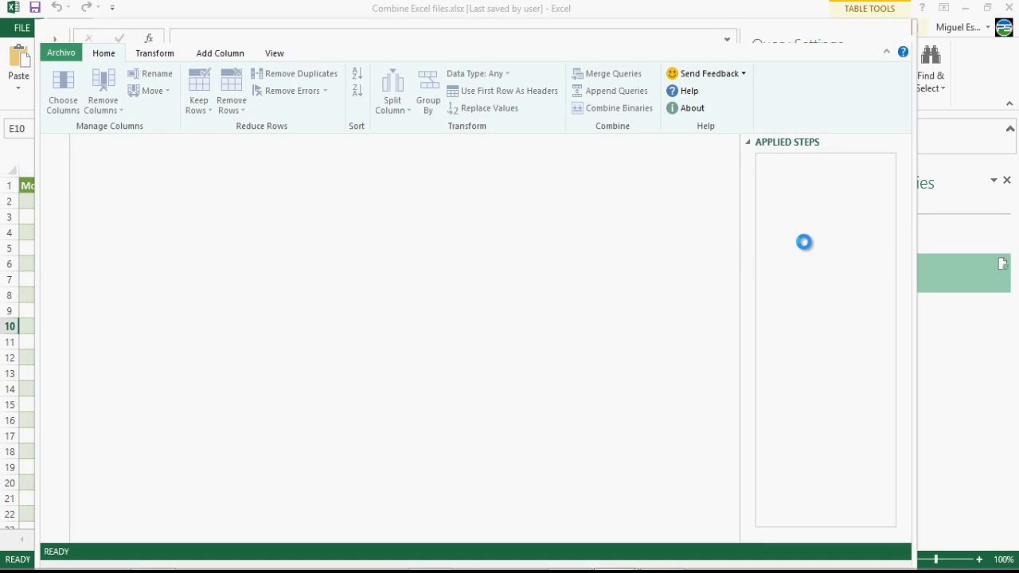
left_click(276, 56)
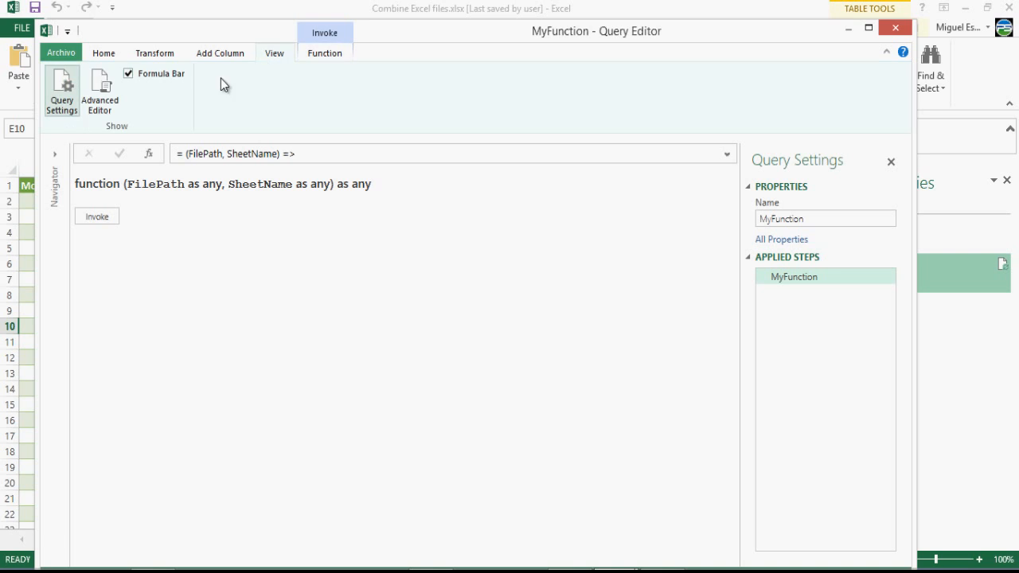
left_click(100, 91)
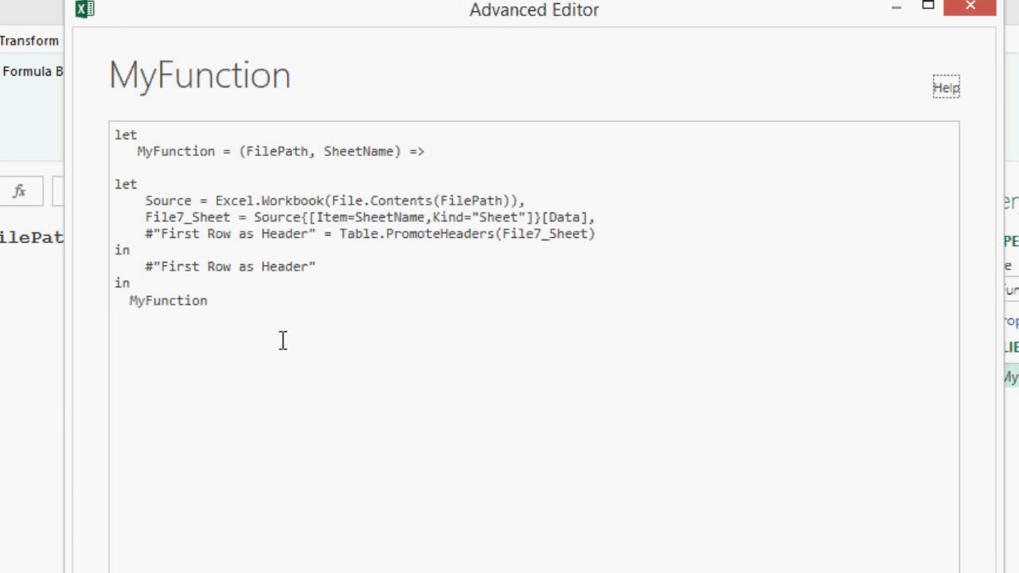
Copy the entire MyFunction code and close the query editor.
key("ctrl+a")
key("ctrl+c")
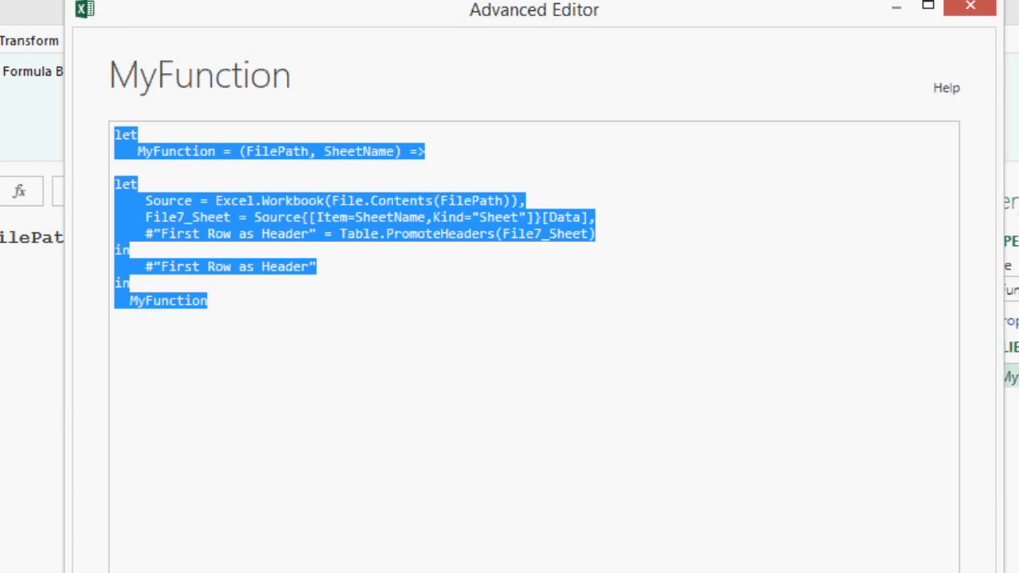
left_click(721, 539)
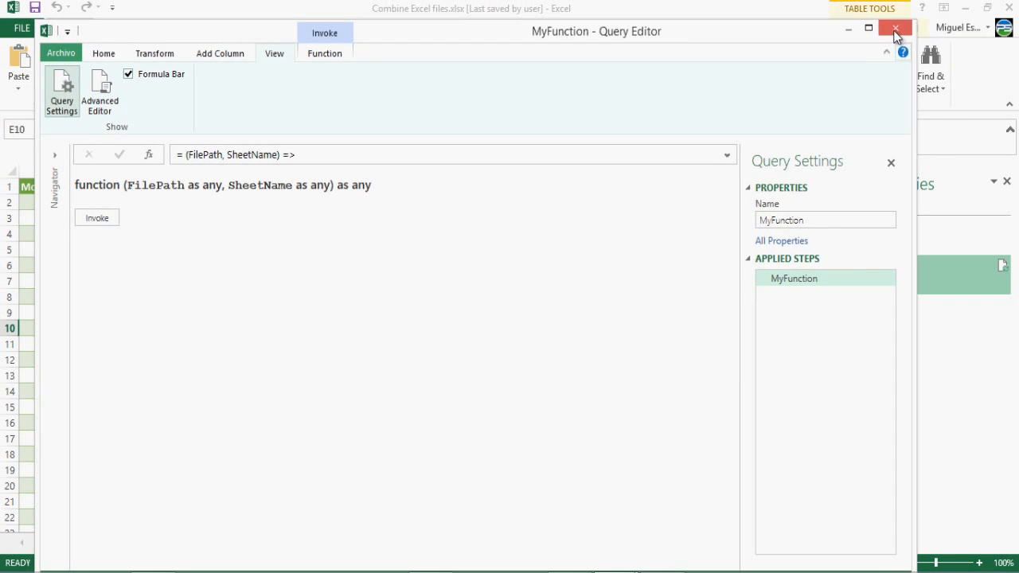
left_click(895, 31)
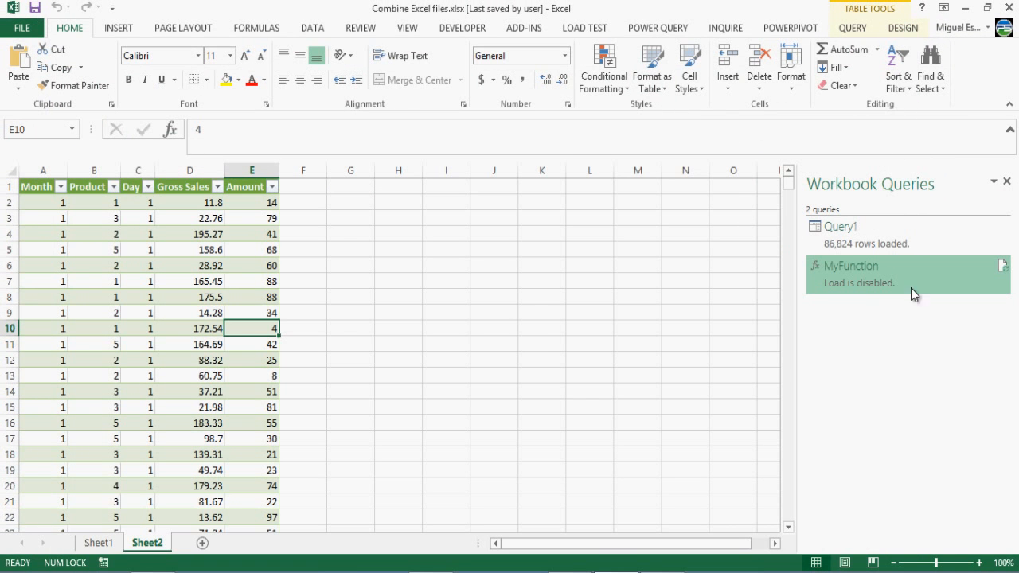
Create a new Power Query from a folder, using the Example folder inside OneDrive's Public folder.
mouse_move(850, 241)
left_click(674, 30)
left_click(89, 80)
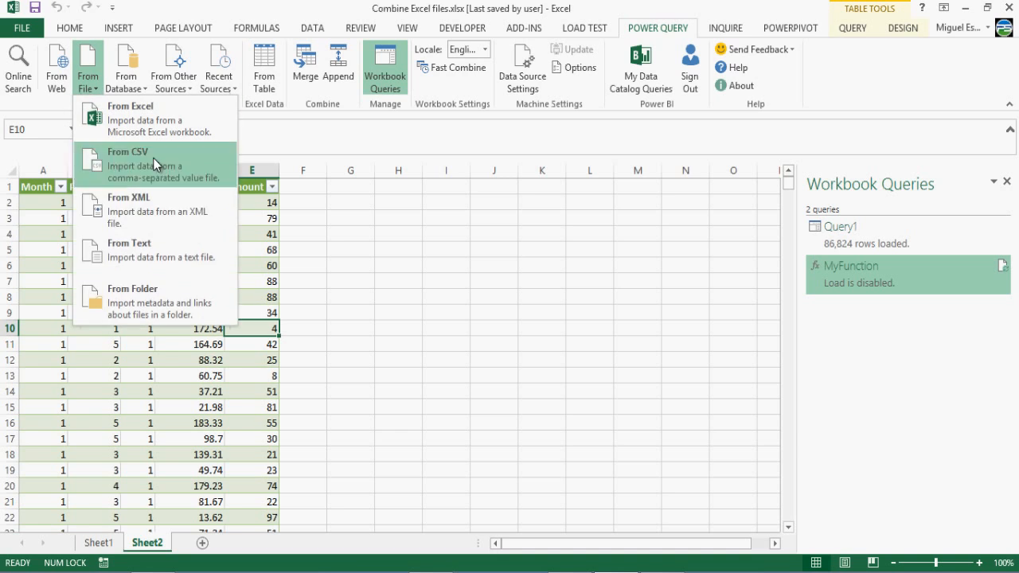
left_click(147, 308)
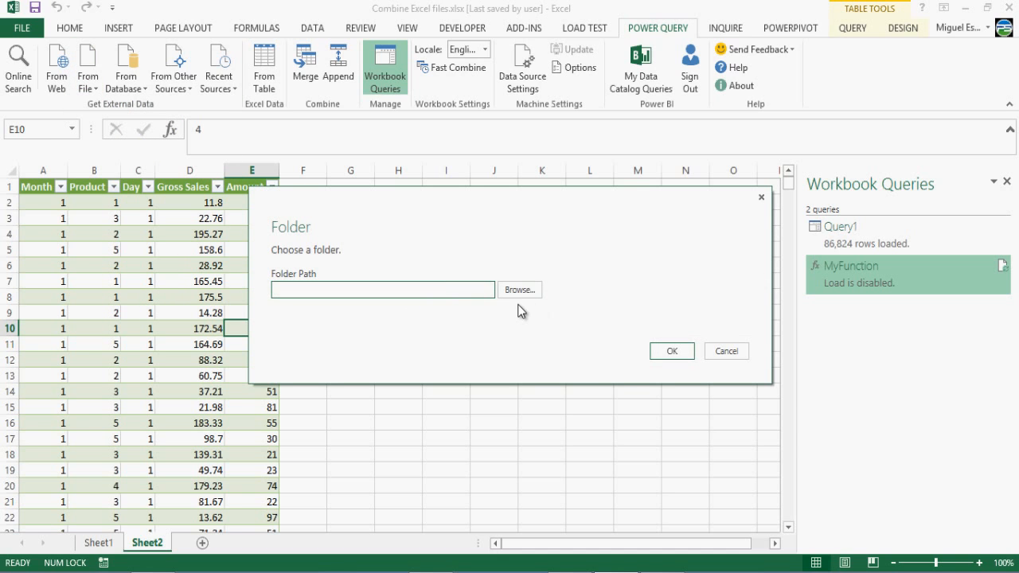
left_click(521, 289)
double_click(451, 251)
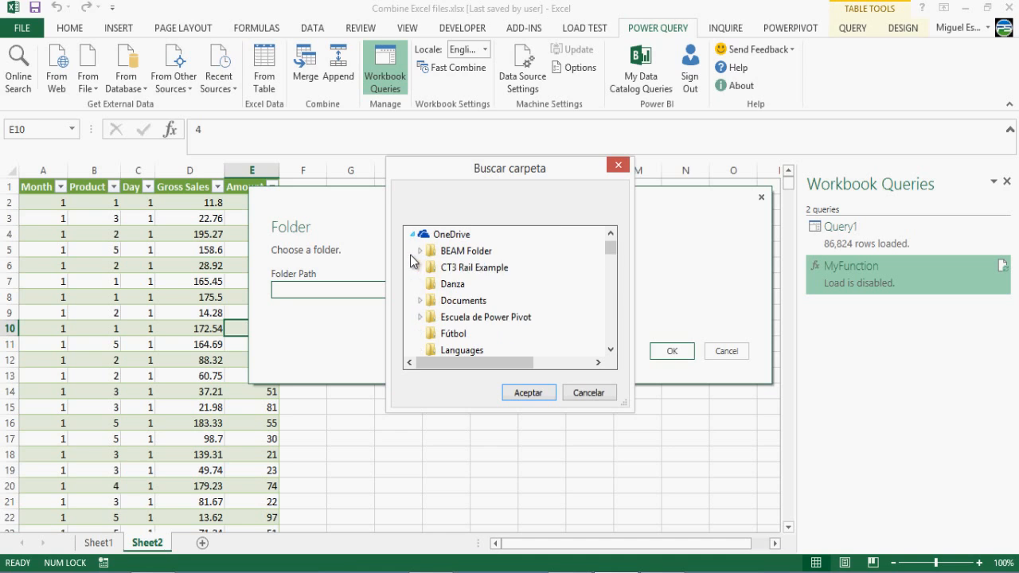
scroll(609, 307, "down", 2)
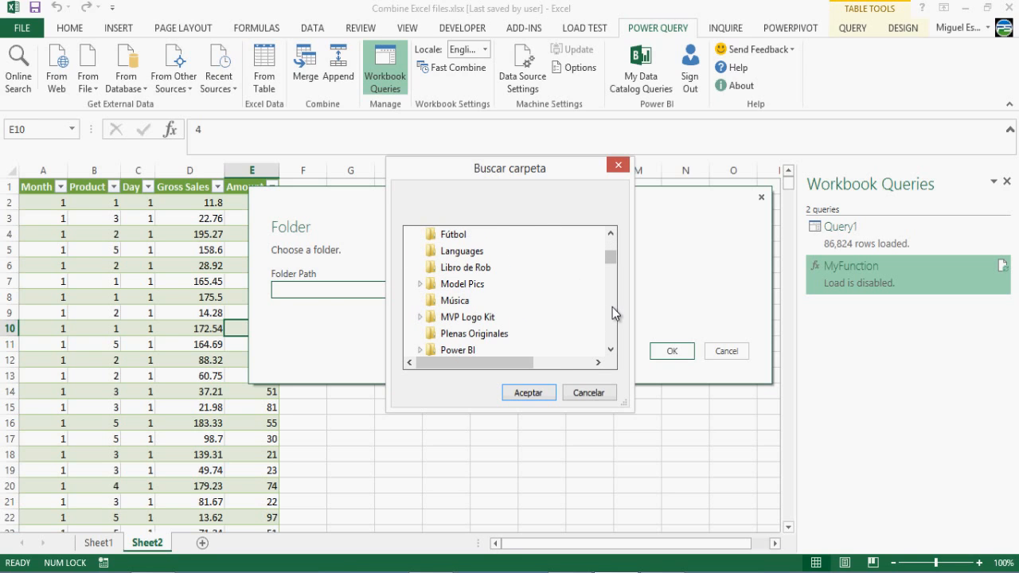
scroll(612, 309, "down", 2)
scroll(611, 340, "down", 2)
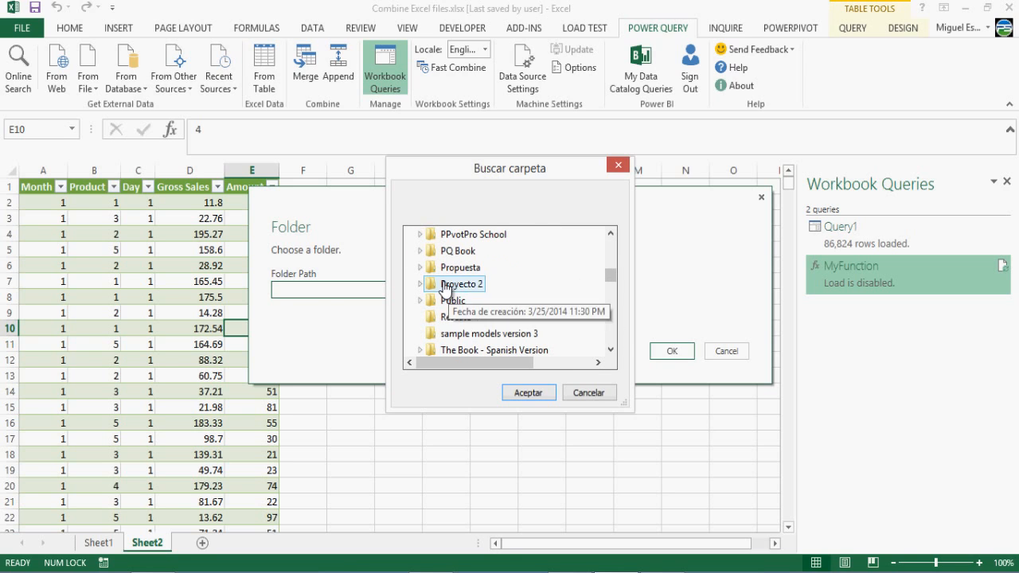
left_click(421, 300)
left_click(471, 300)
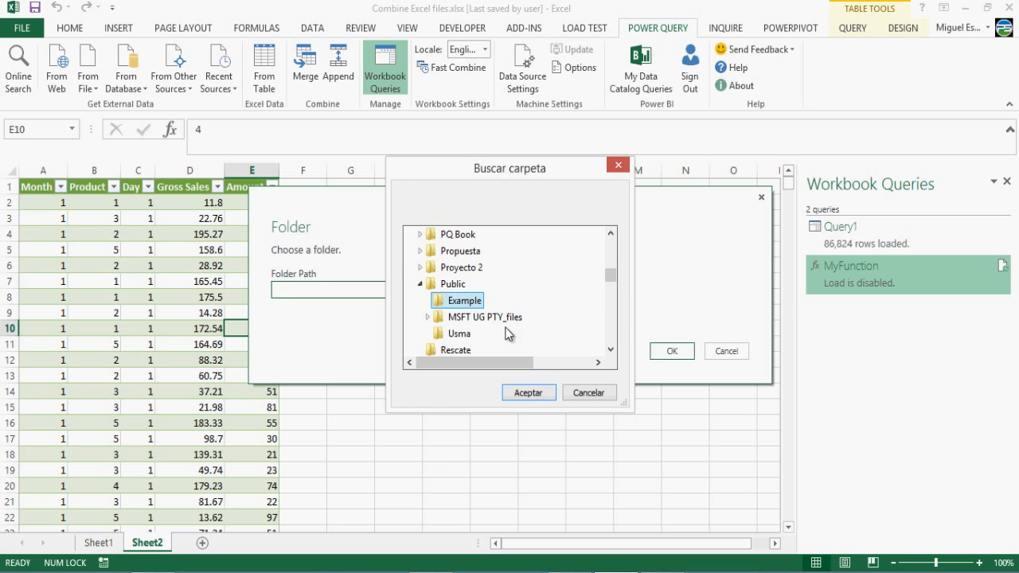
left_click(528, 392)
left_click(655, 352)
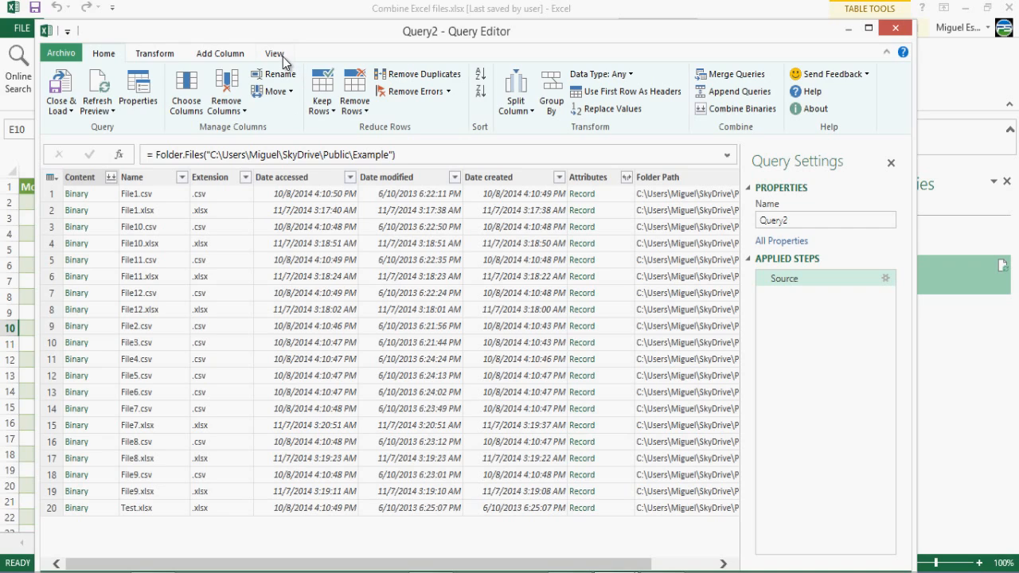
Paste the copied MyFunction code above the existing let block in the new query's Advanced Editor.
left_click(282, 56)
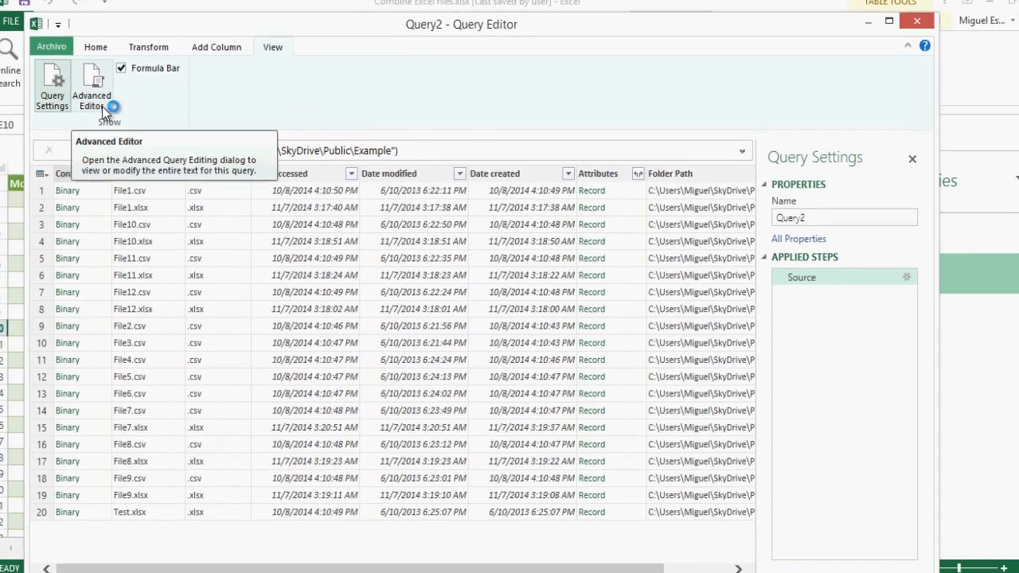
left_click(102, 104)
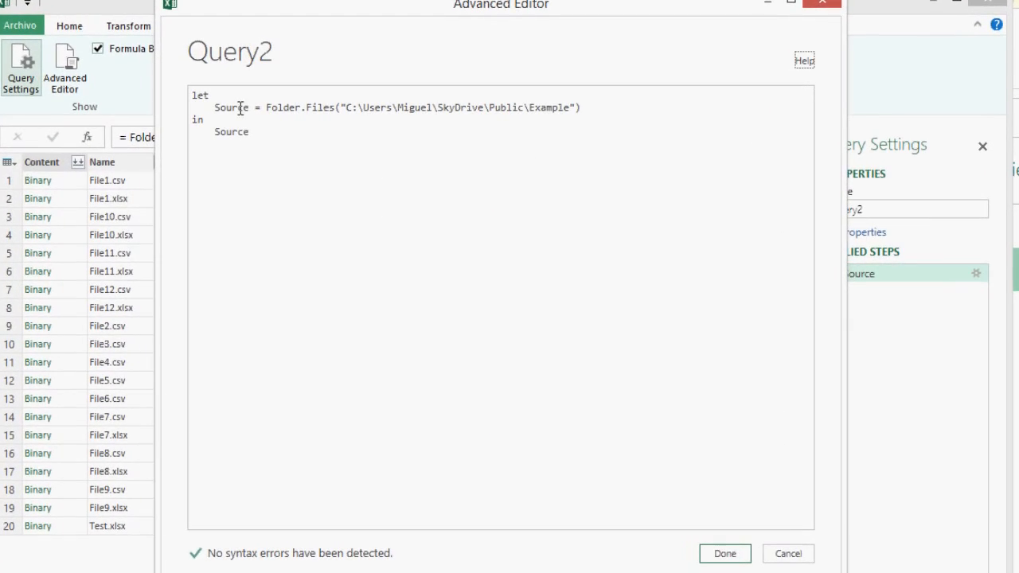
key("Return")
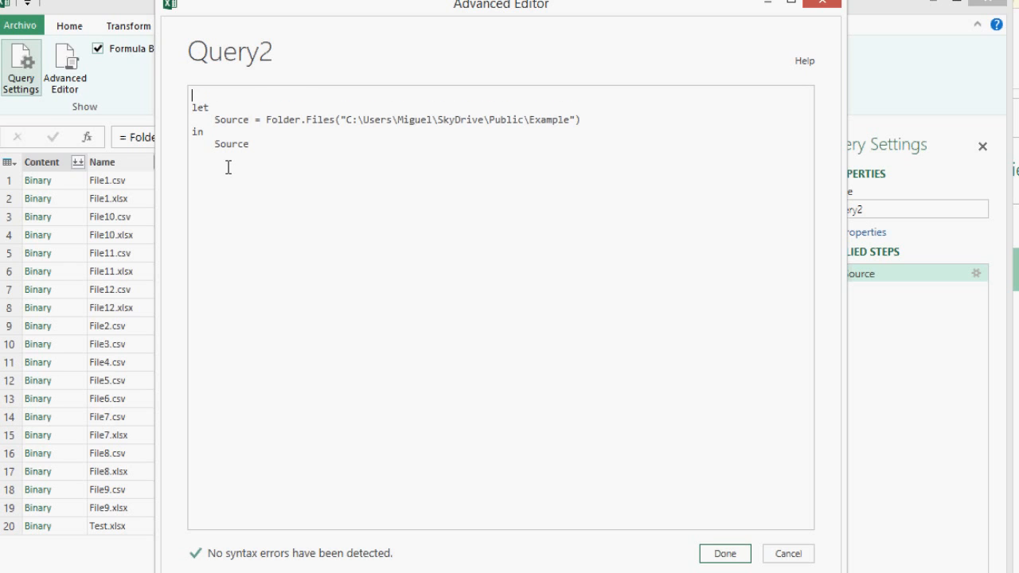
key("ctrl+v")
key("Up")
key("Up")
key("Up")
key("Up")
key("Right")
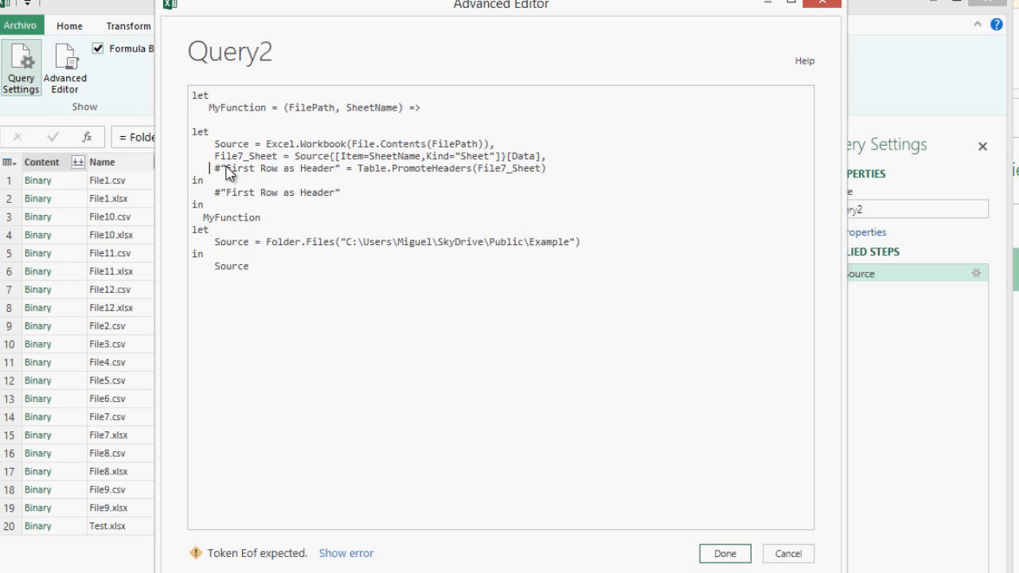
key("Up")
key("Up")
key("Right")
key("Right")
key("Right")
key("Right")
key("Right")
key("Right")
key("Right")
key("Right")
key("Right")
key("Right")
key("Right")
key("Right")
key("Right")
key("Right")
key("Right")
key("Right")
key("Right")
key("Right")
key("shift+Left")
key("shift+Left")
key("shift+Left")
key("shift+Left")
key("shift+Left")
key("shift+Left")
key("shift+Left")
key("shift+Left")
key("shift+Left")
key("shift+Left")
key("shift+Left")
key("shift+Left")
key("shift+Left")
key("shift+Left")
key("shift+Left")
key("shift+Left")
key("shift+Left")
key("shift+Left")
key("shift+Left")
key("shift+Left")
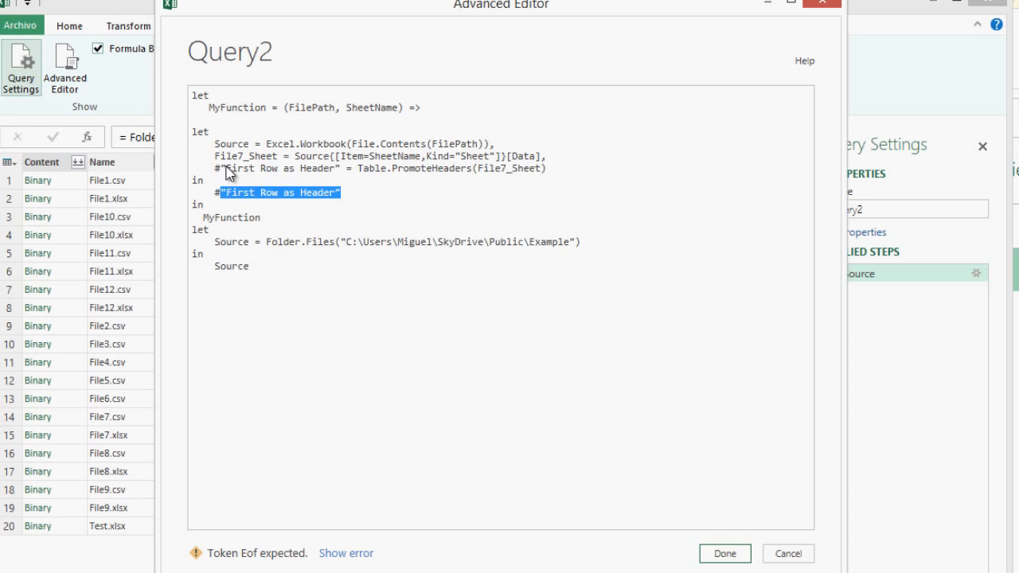
key("Down")
key("Home")
key("Return")
key("Return")
key("Return")
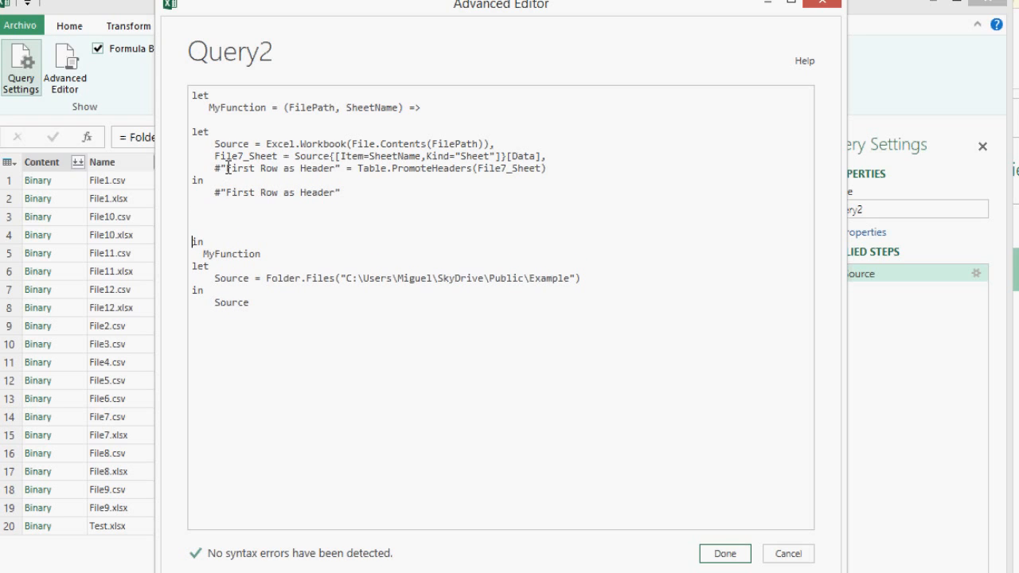
type("//////////////////")
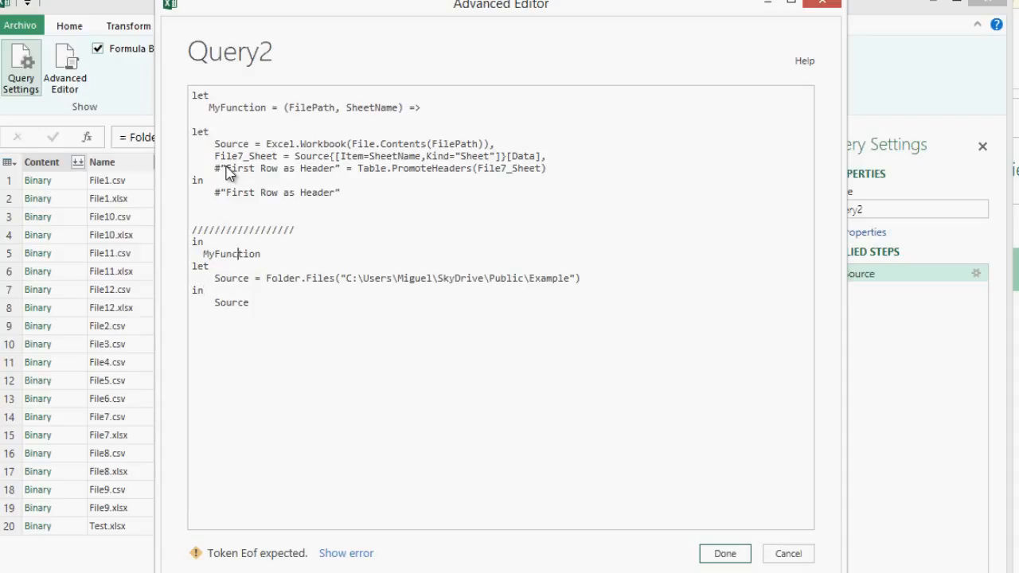
key("Right")
key("Left")
key("shift+Home")
key("BackSpace")
key("BackSpace")
key("BackSpace")
key("BackSpace")
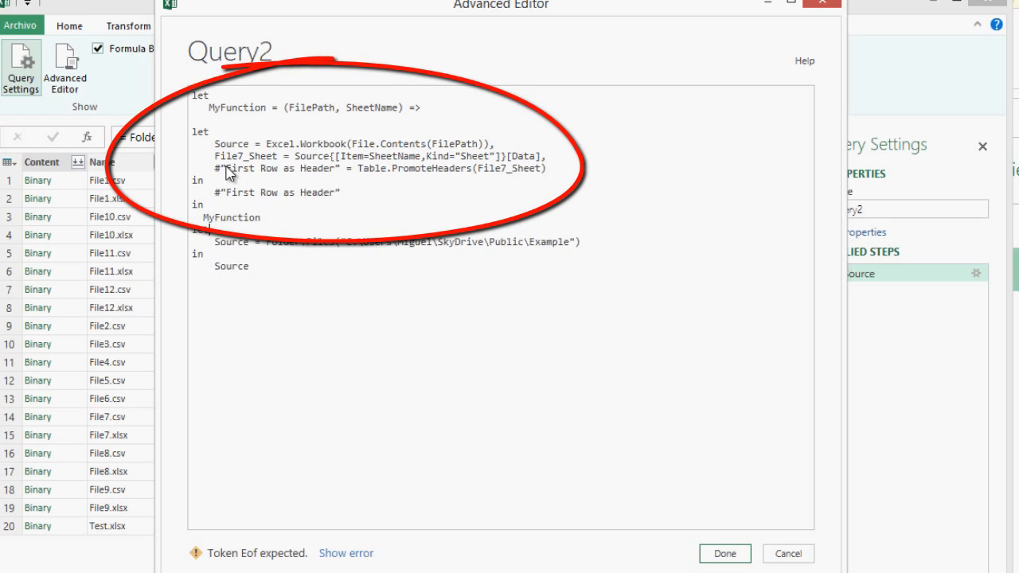
Insert blank lines and a separator line of slashes between the MyFunction code and the folder query's let block.
key("Return")
key("Return")
key("Return")
key("Return")
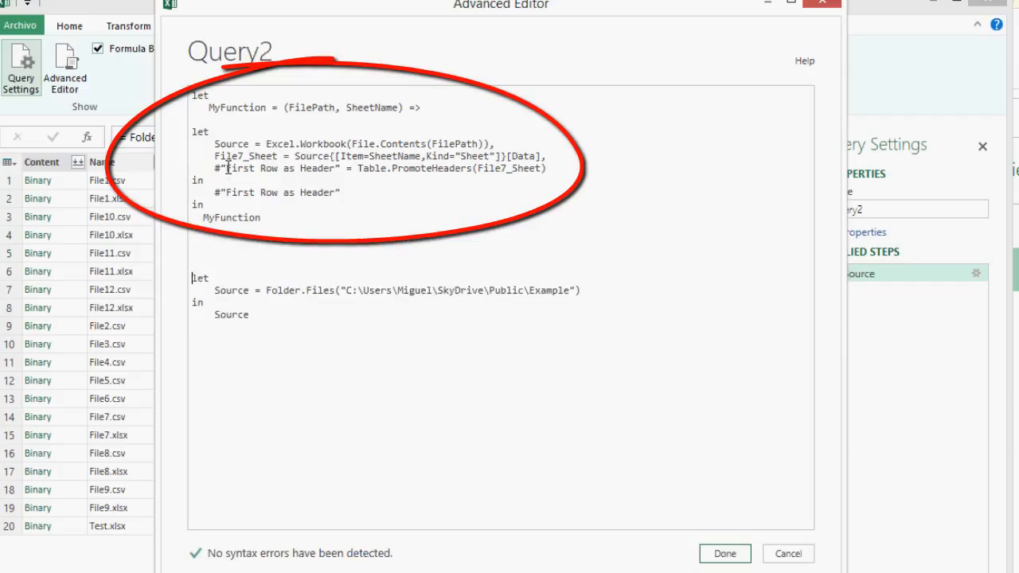
type("//////////////////////////////")
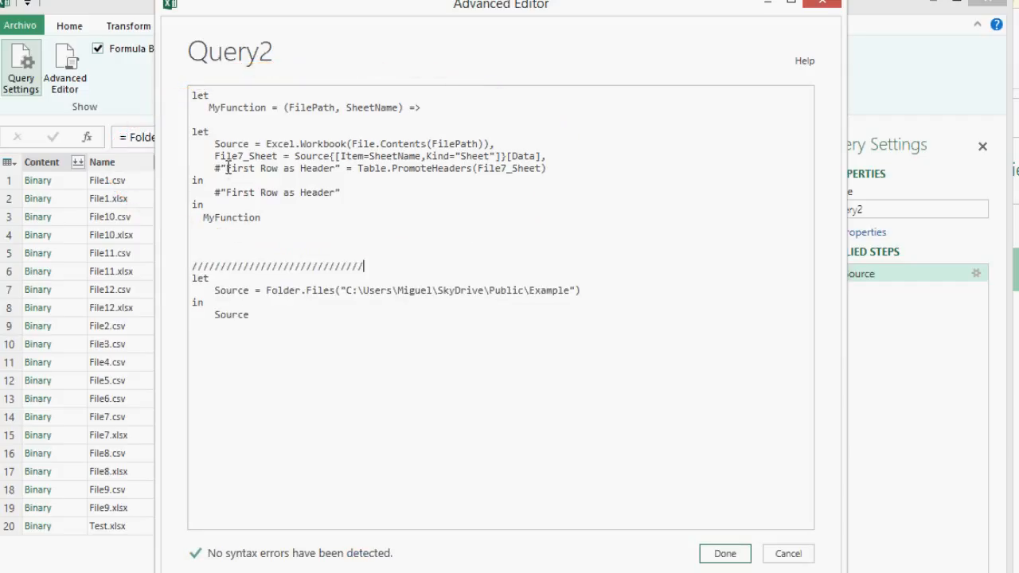
Examine the folder query block, the MyFunction definition line and the "First Row as Header" step in the combined code.
key("Up")
key("Up")
key("Up")
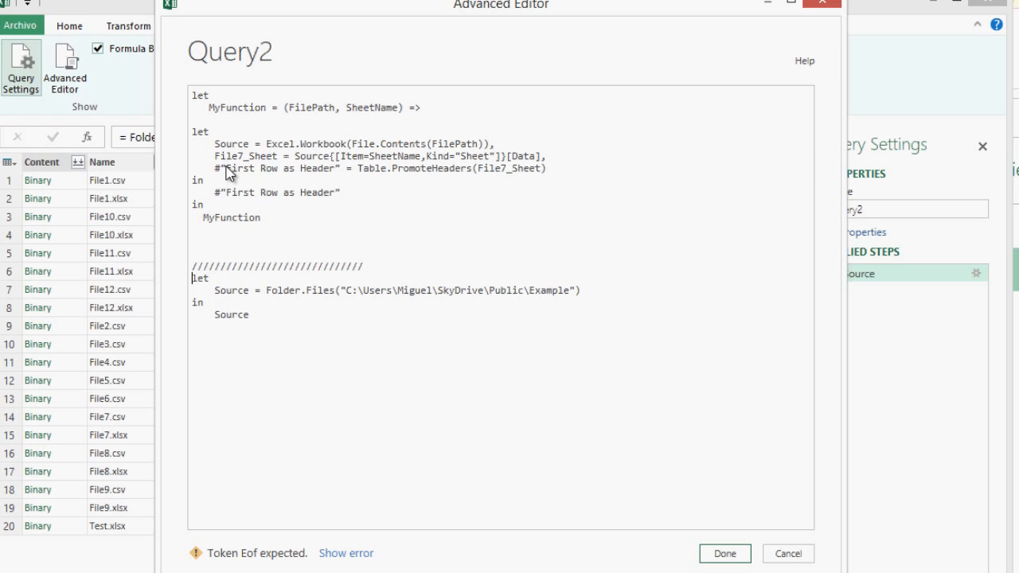
key("shift+End")
key("shift+Down")
key("shift+Down")
key("shift+Down")
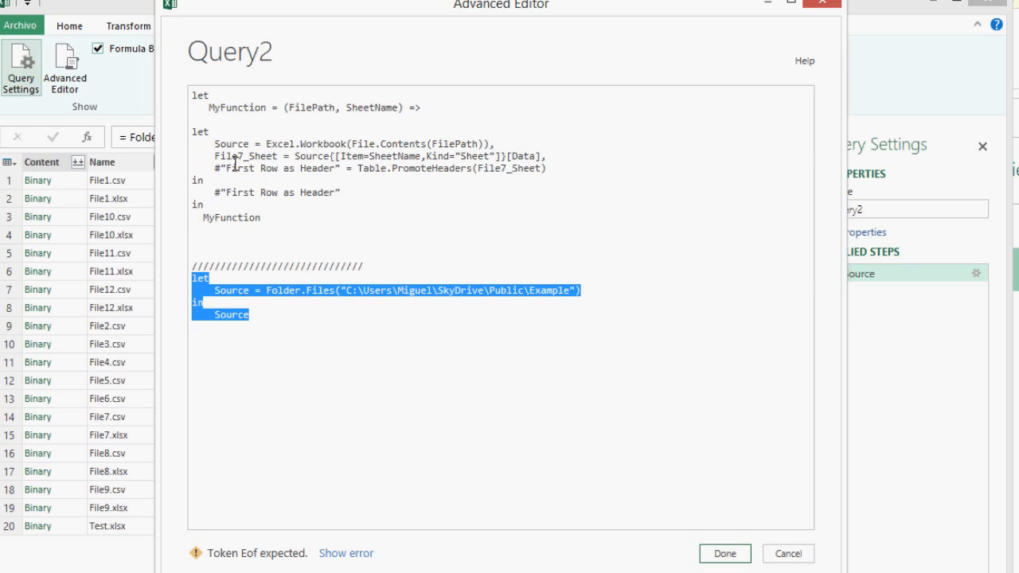
left_click(287, 231)
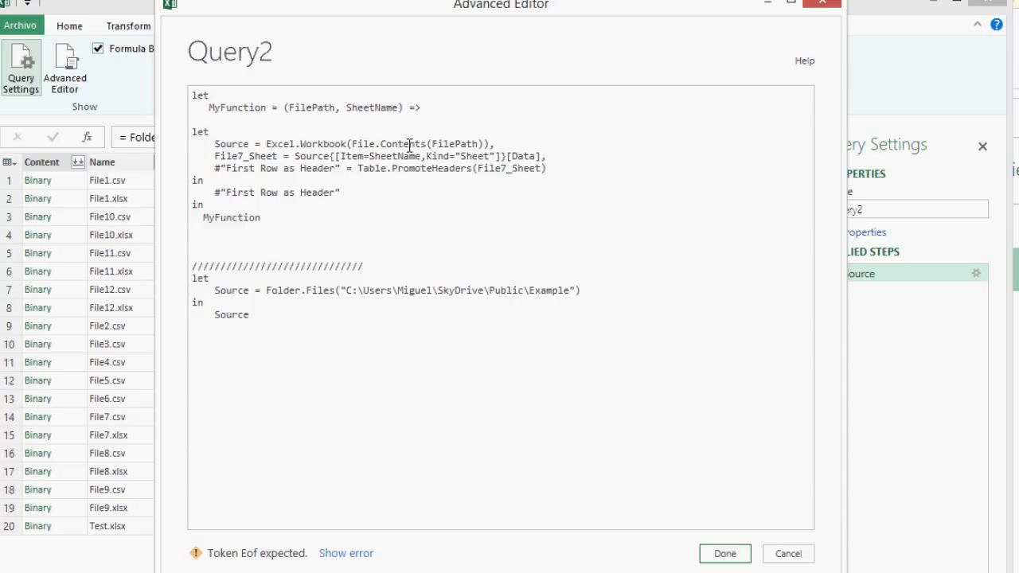
left_click_drag(206, 109, 379, 111)
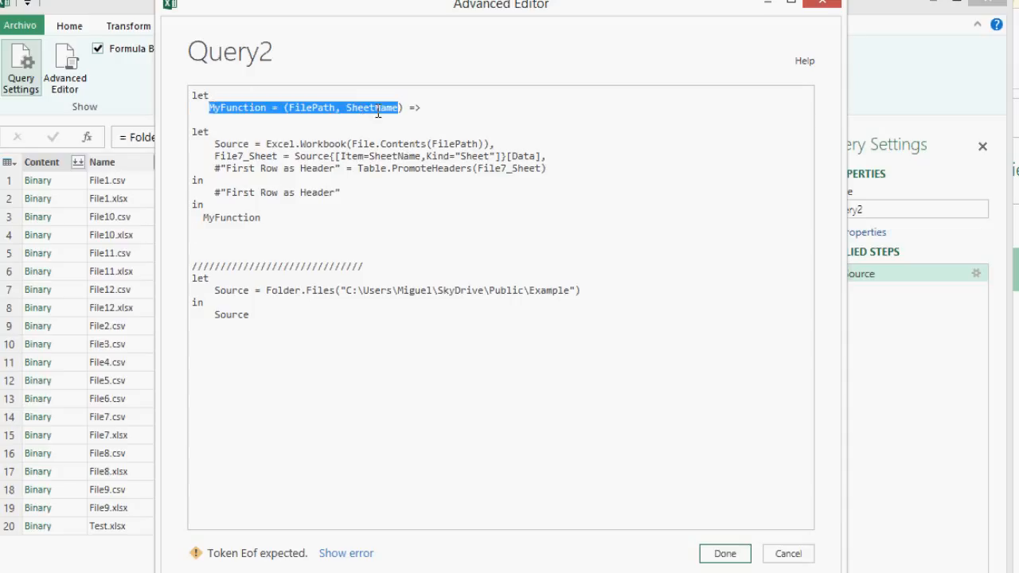
left_click(292, 190)
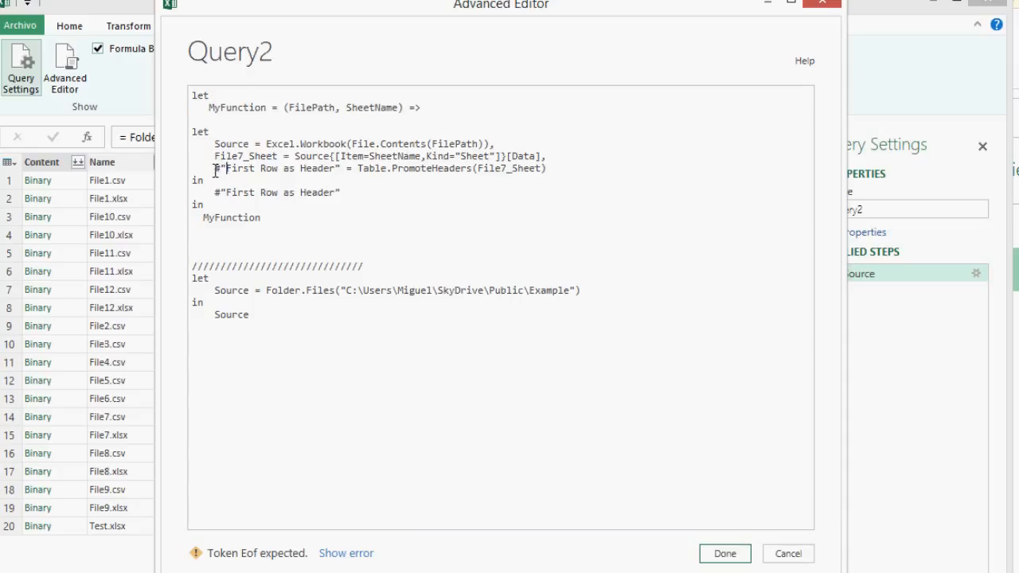
left_click_drag(213, 168, 546, 176)
left_click(330, 199)
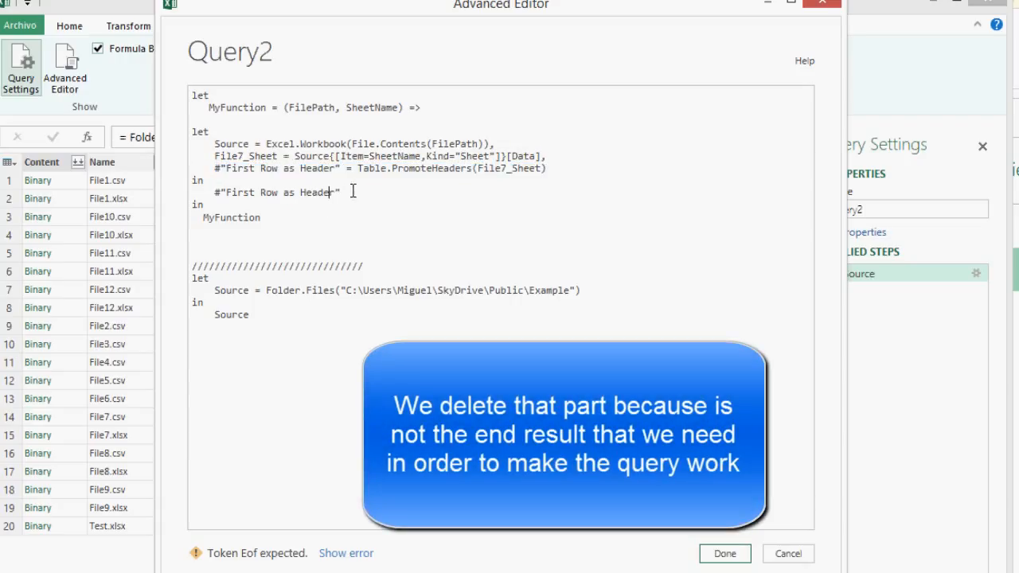
Delete the function's inner in clause with its #"First Row as Header" result, including the leftover blank line.
left_click_drag(350, 193, 193, 177)
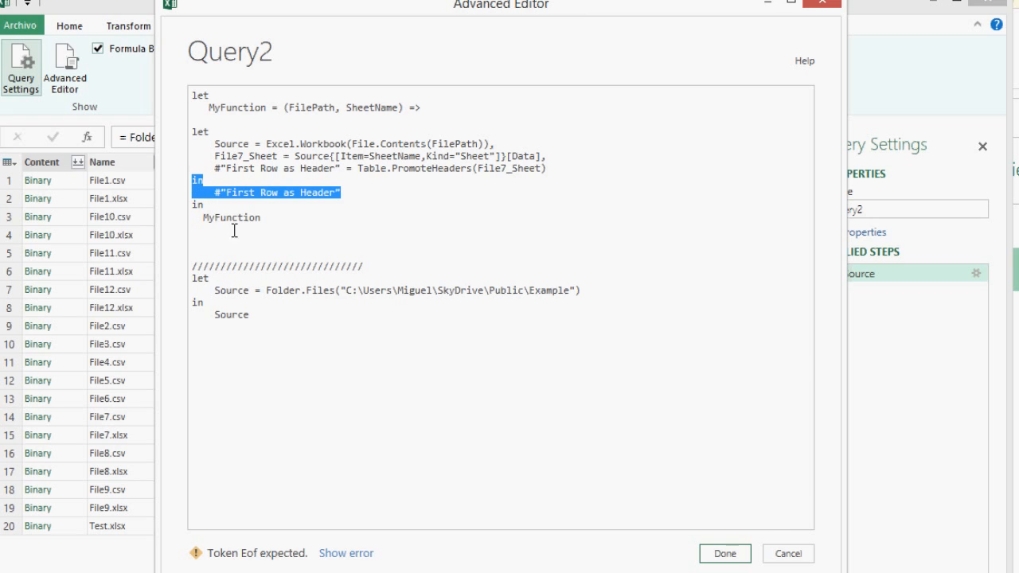
key("Delete")
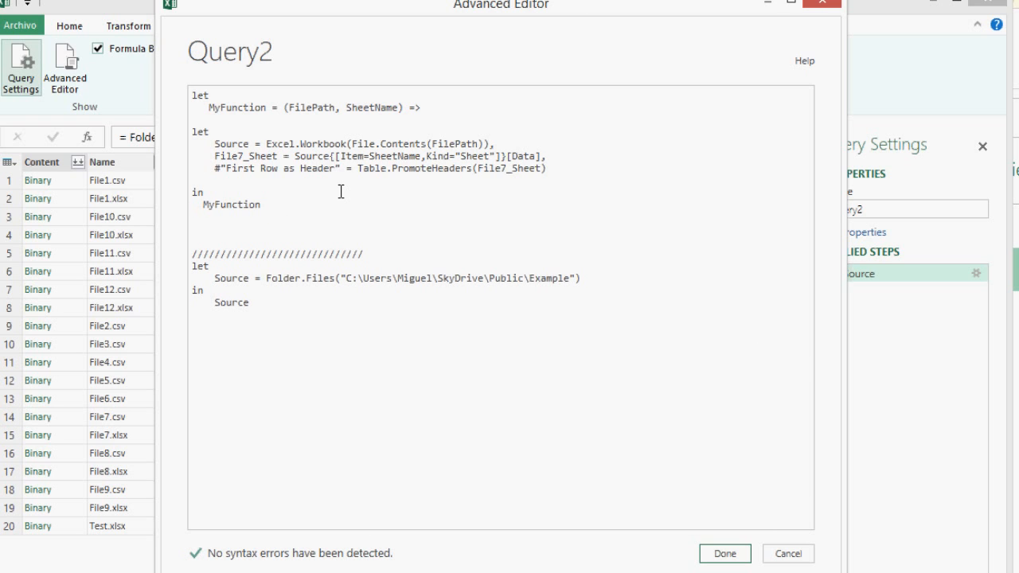
key("BackSpace")
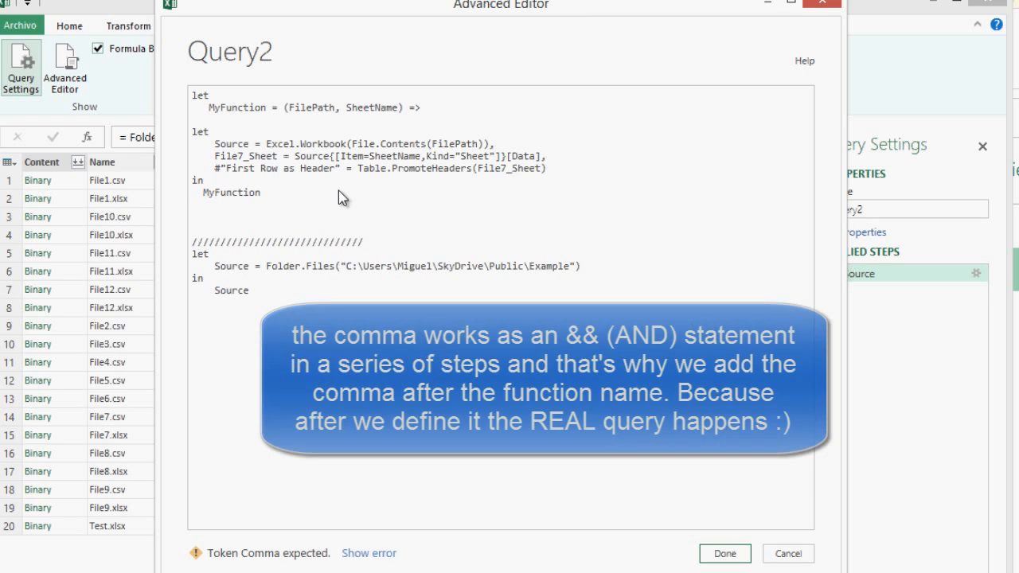
key("Down")
key("Down")
key("Down")
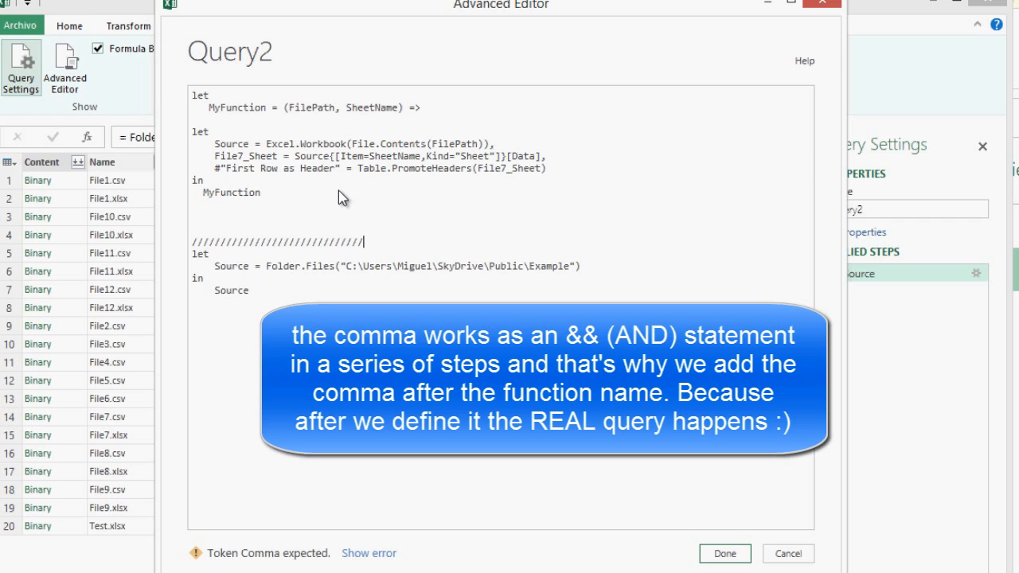
Delete the slash separator and the surplus blank lines between the MyFunction result and the folder query's let block.
key("shift+End")
key("Delete")
key("BackSpace")
key("BackSpace")
key("BackSpace")
key("BackSpace")
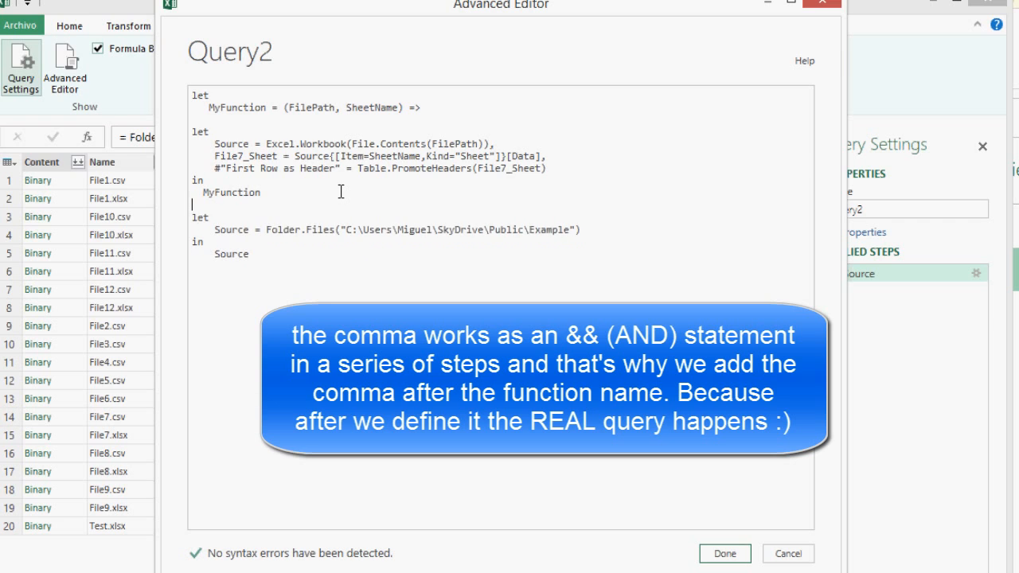
Add a comma after the MyFunction result name, keeping a blank line before the folder query's let.
type(",")
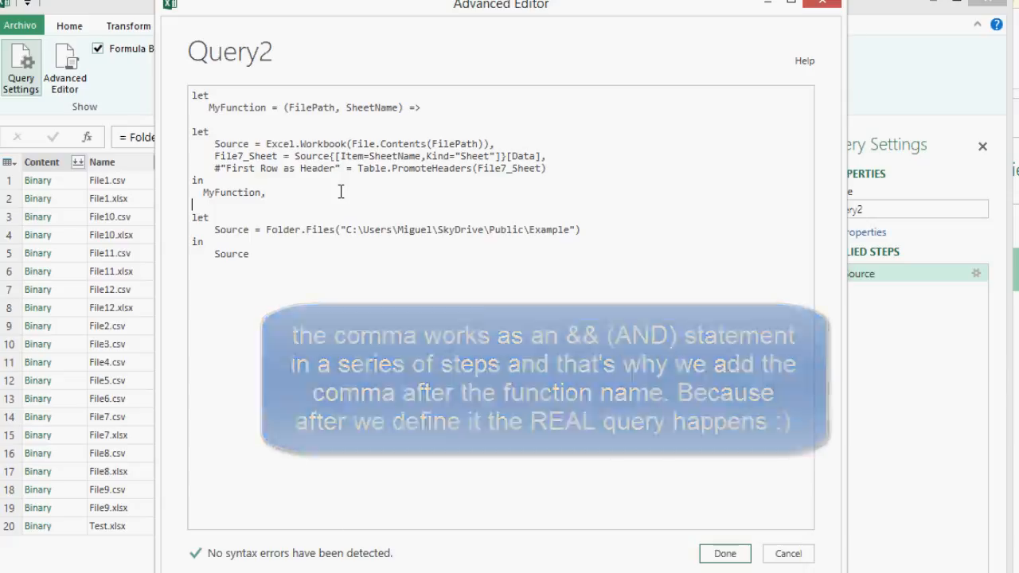
key("Return")
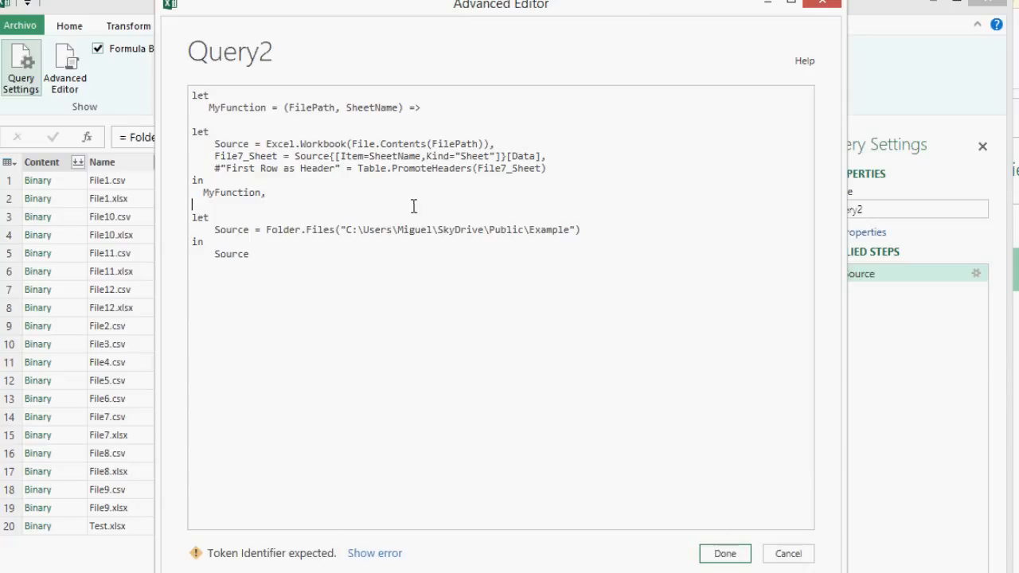
key("BackSpace")
key("Return")
Insert a new line reading "MyFunction =" below the "First Row as Header" step, with a blank line before the in clause.
key("Up")
key("Up")
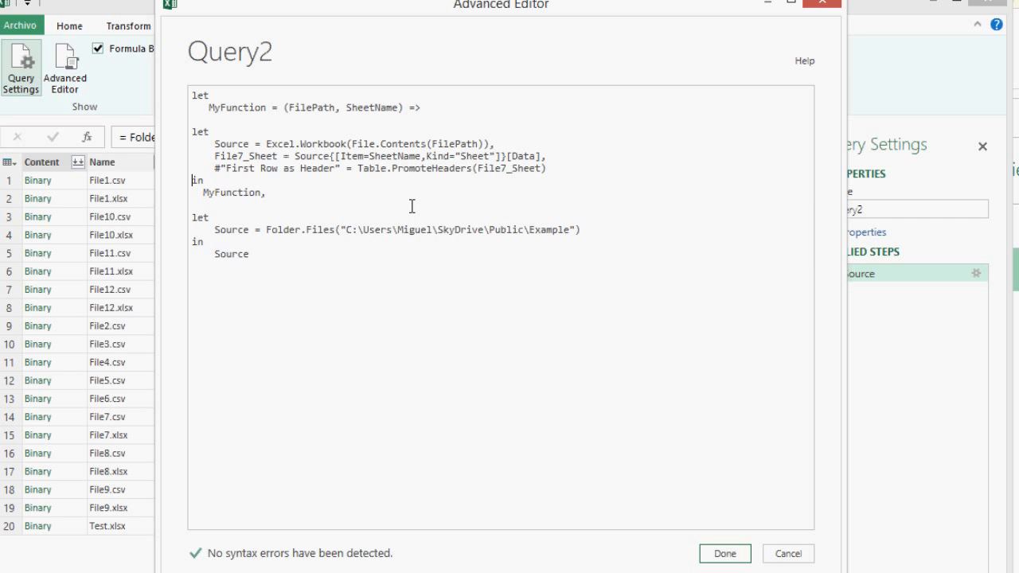
key("Return")
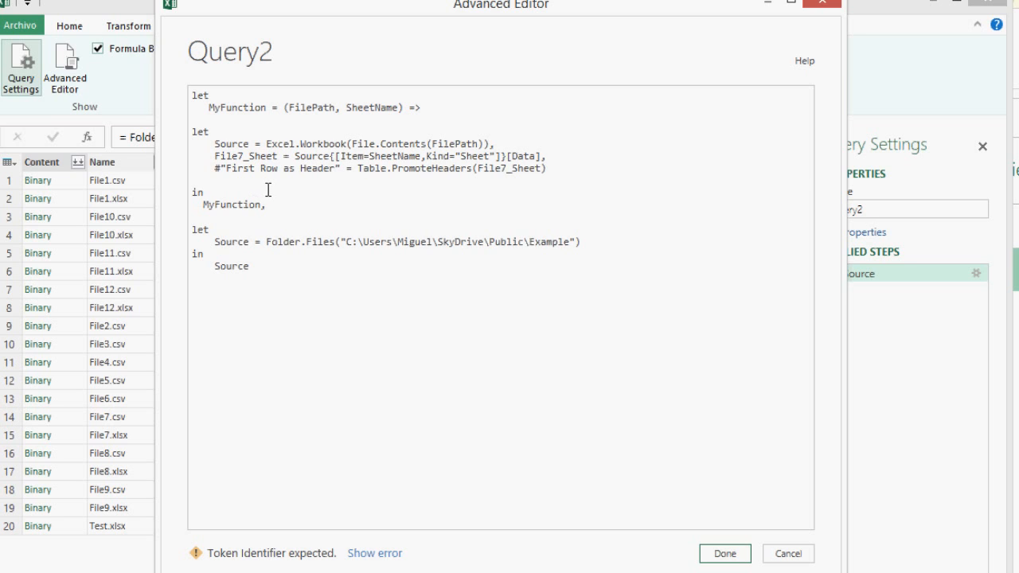
left_click_drag(215, 176, 584, 172)
left_click(543, 171)
key("Return")
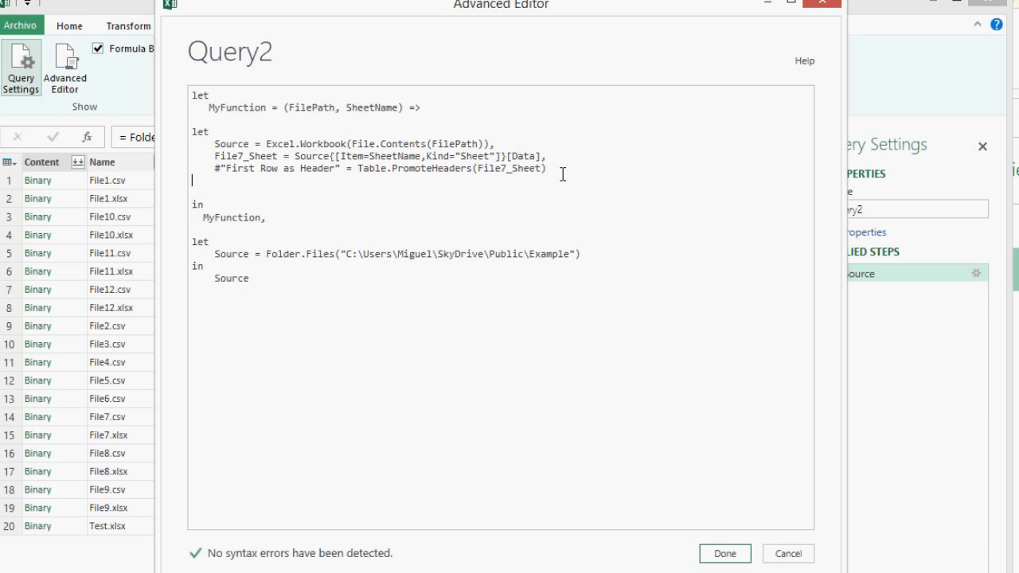
type("Myu")
type("unction =")
Complete the inner MyFunction assignment with the copied #"First Row as Header" name and end the Table.PromoteHeaders line with a comma.
key("Up")
key("shift+Left")
key("shift+Left")
key("shift+Left")
key("shift+Left")
key("shift+Left")
key("shift+Left")
key("shift+Left")
key("shift+Left")
key("shift+Left")
key("shift+Left")
key("shift+Left")
key("shift+Left")
key("shift+Left")
key("shift+Left")
key("shift+Left")
key("shift+Left")
key("shift+Left")
key("shift+Left")
key("shift+Left")
key("shift+Left")
key("ctrl+c")
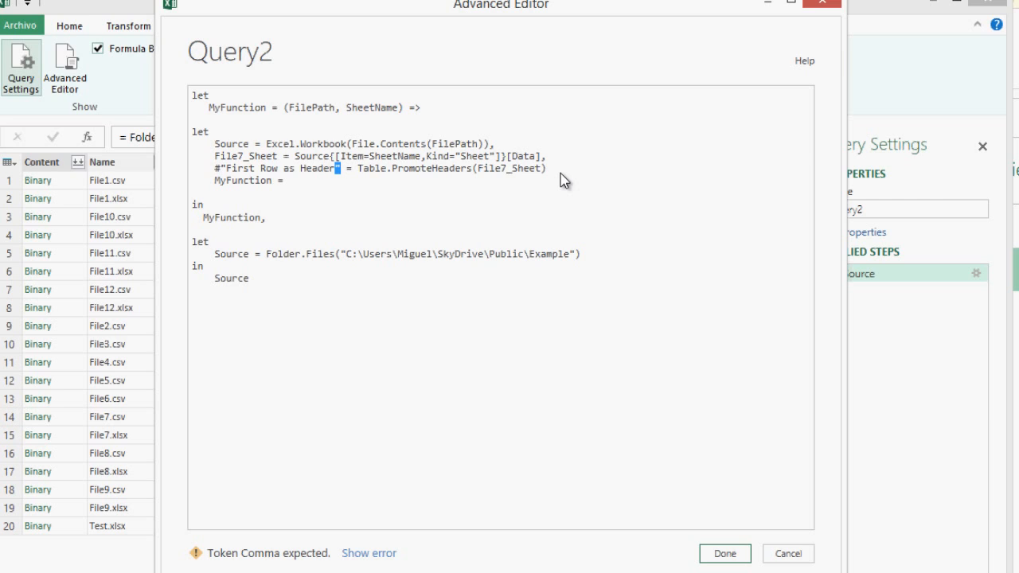
key("Down")
key("ctrl+v")
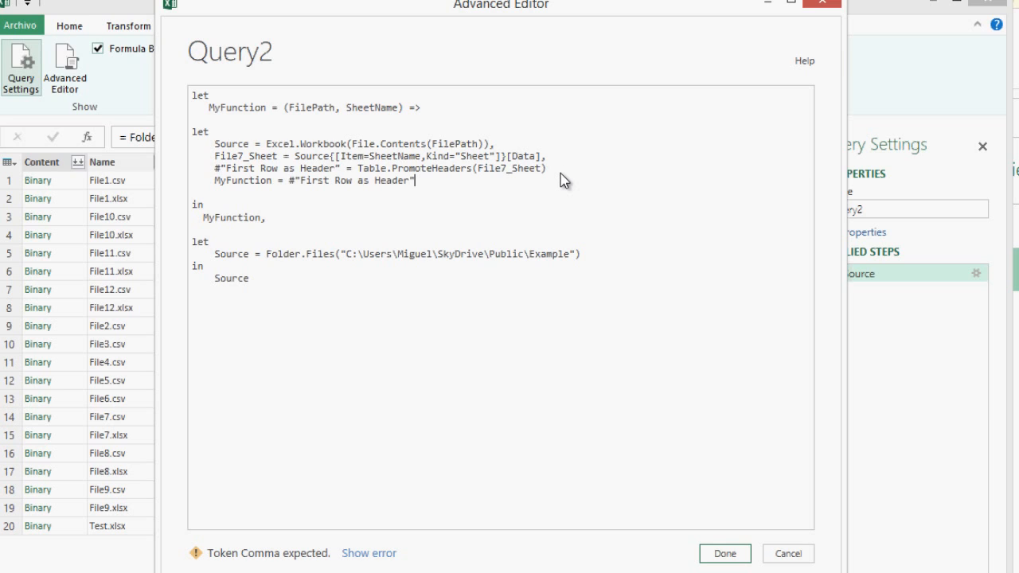
left_click(562, 170)
type(",")
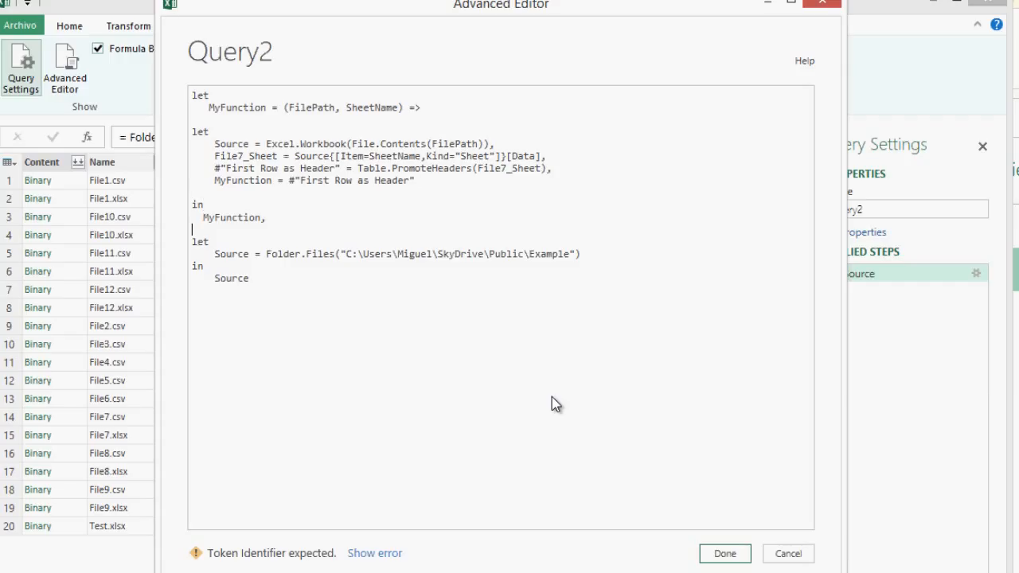
Remove the let keyword above the folder query's Source line and apply the edited code.
key("Left")
key("Left")
key("Left")
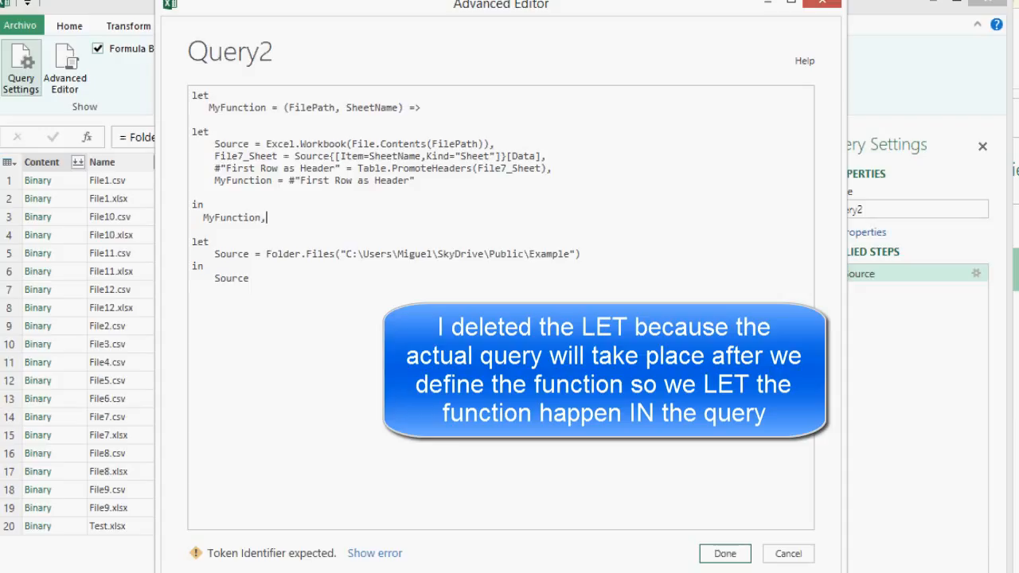
key("BackSpace")
key("BackSpace")
key("BackSpace")
key("BackSpace")
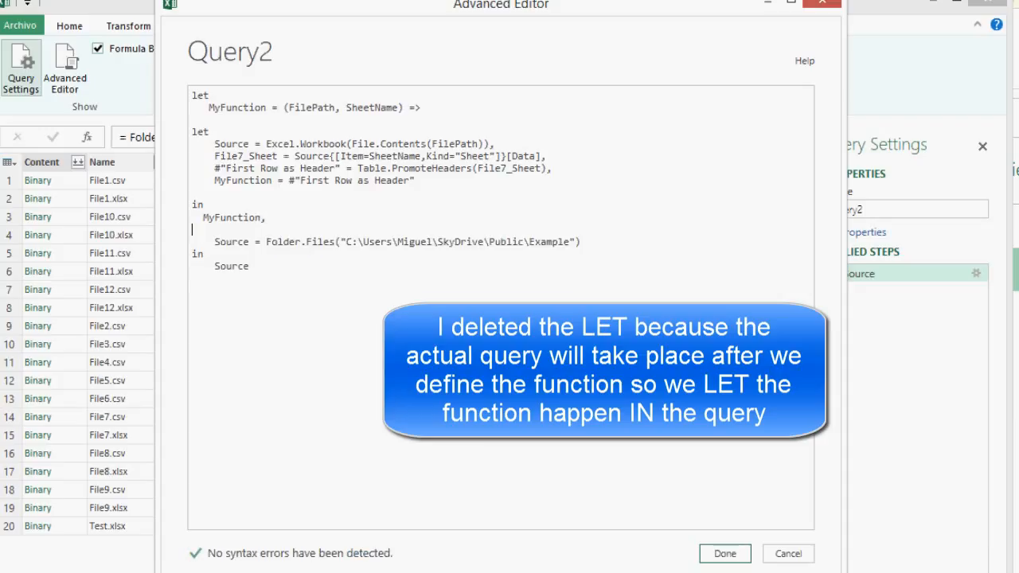
left_click(724, 555)
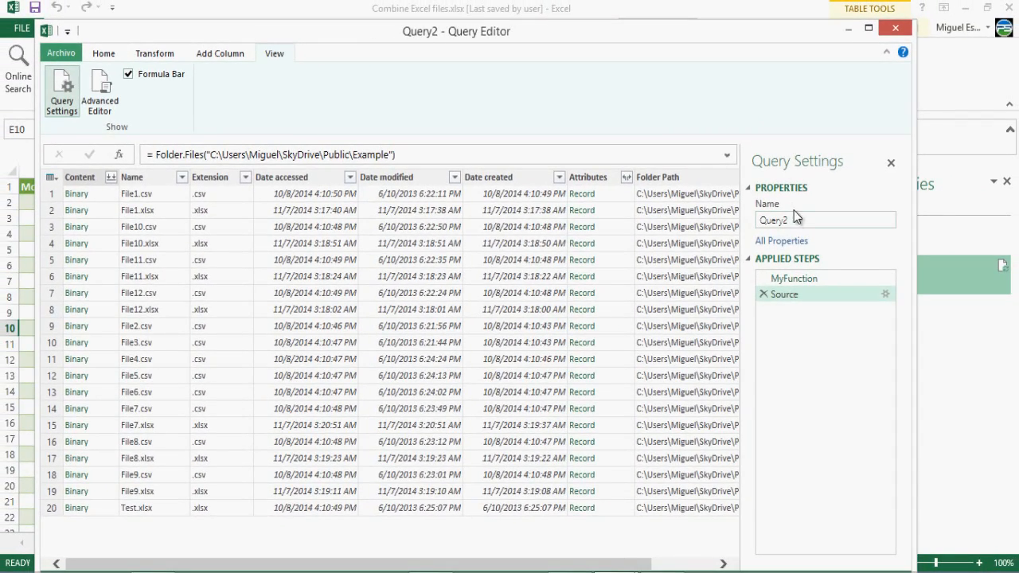
Inspect the MyFunction step, reopen the query code and rename the function in its definition line to fX.
left_click(801, 272)
left_click(274, 53)
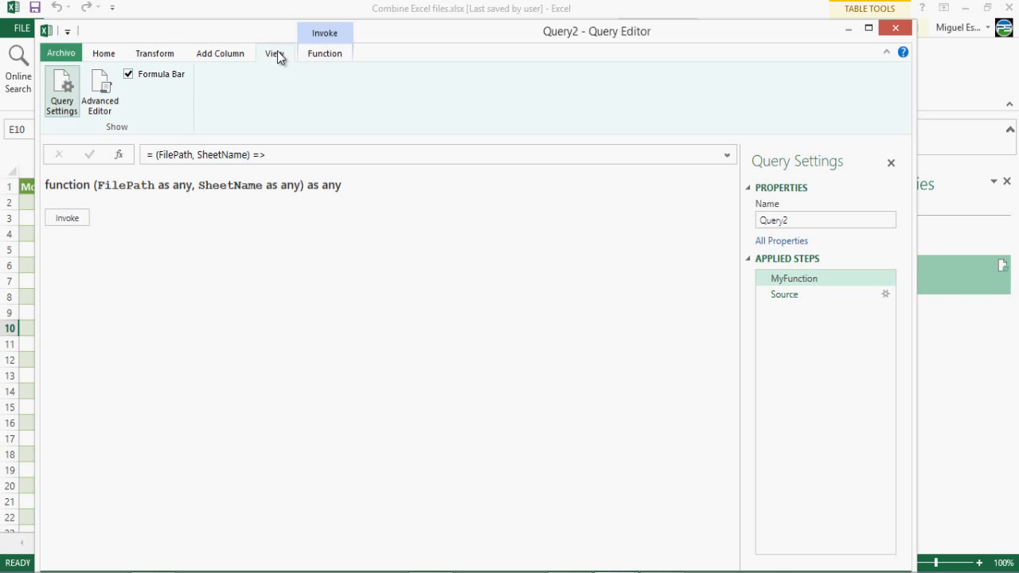
left_click(102, 94)
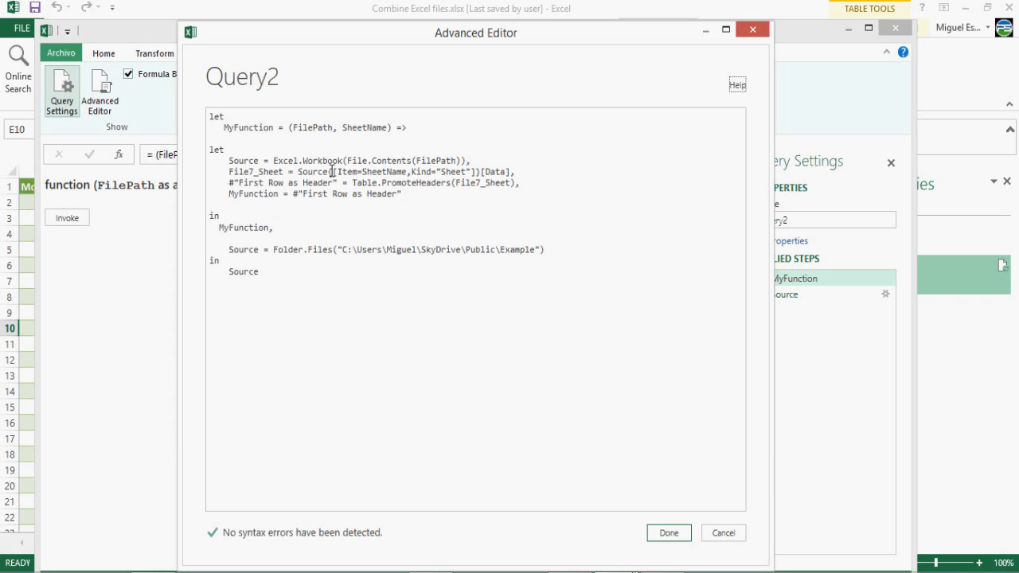
left_click(277, 129)
key("BackSpace")
key("BackSpace")
key("BackSpace")
key("BackSpace")
key("BackSpace")
key("BackSpace")
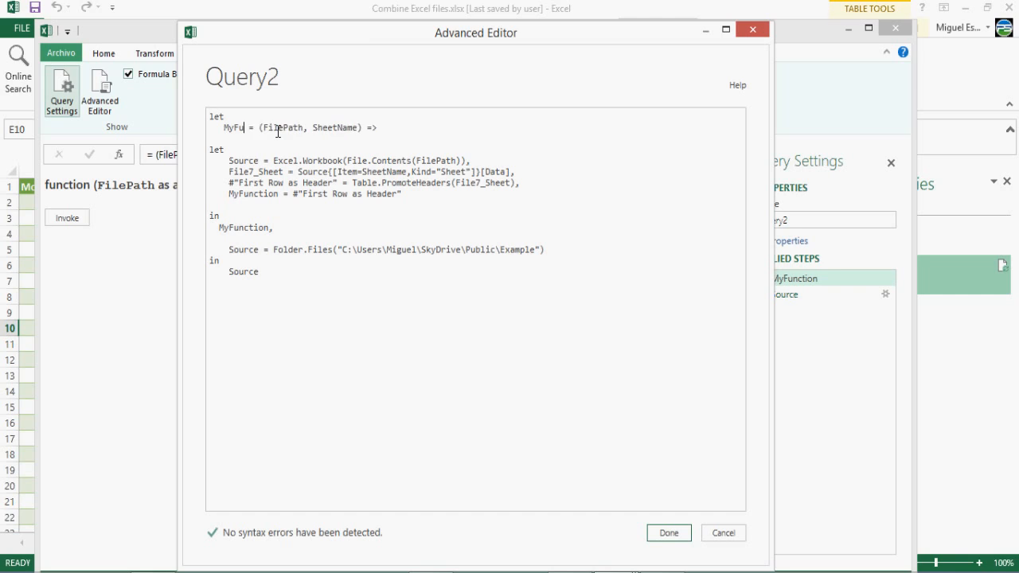
type("y")
key("BackSpace")
key("BackSpace")
type("fx")
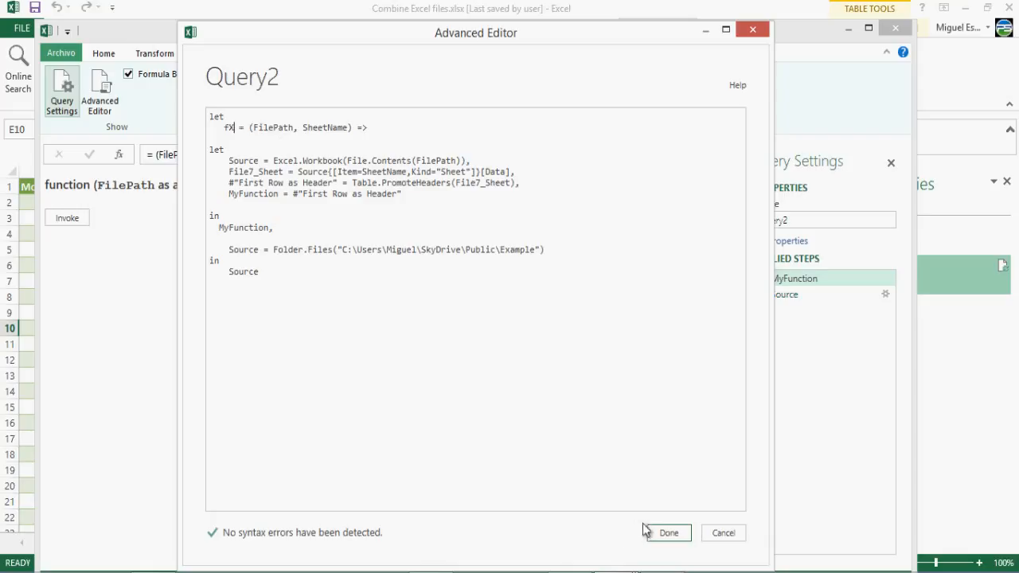
Rename the inner MyFunction assignment and the in clause's MyFunction result to fX, and apply the code.
double_click(271, 194)
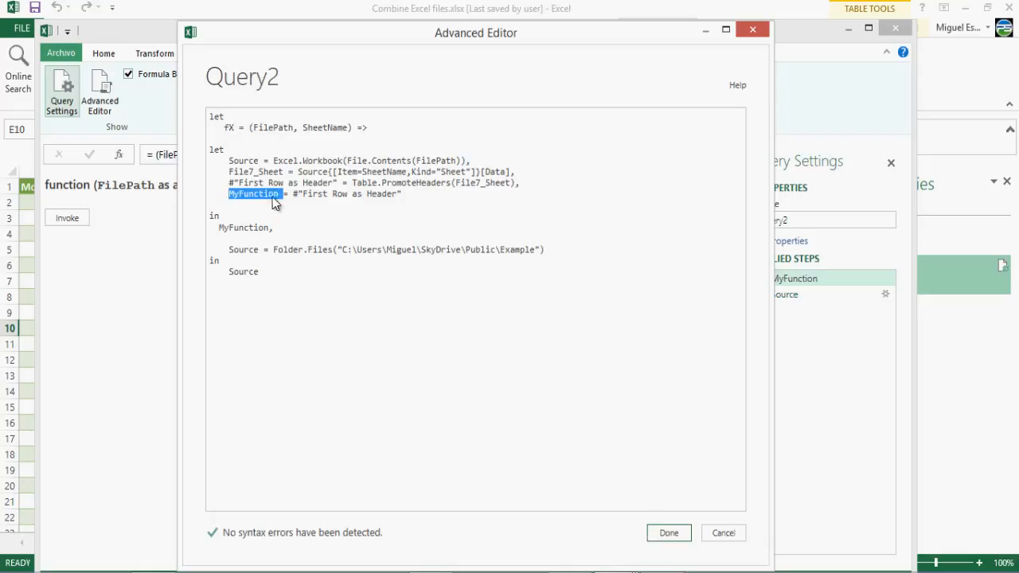
type("FX")
key("BackSpace")
key("BackSpace")
type("fX")
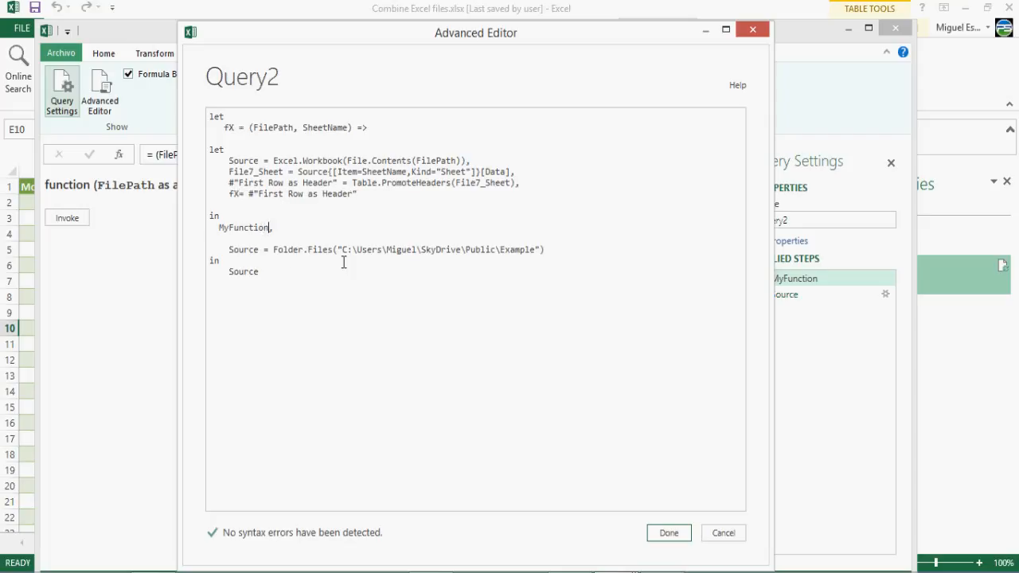
key("ctrl+shift+Left")
type("fX,")
left_click(667, 532)
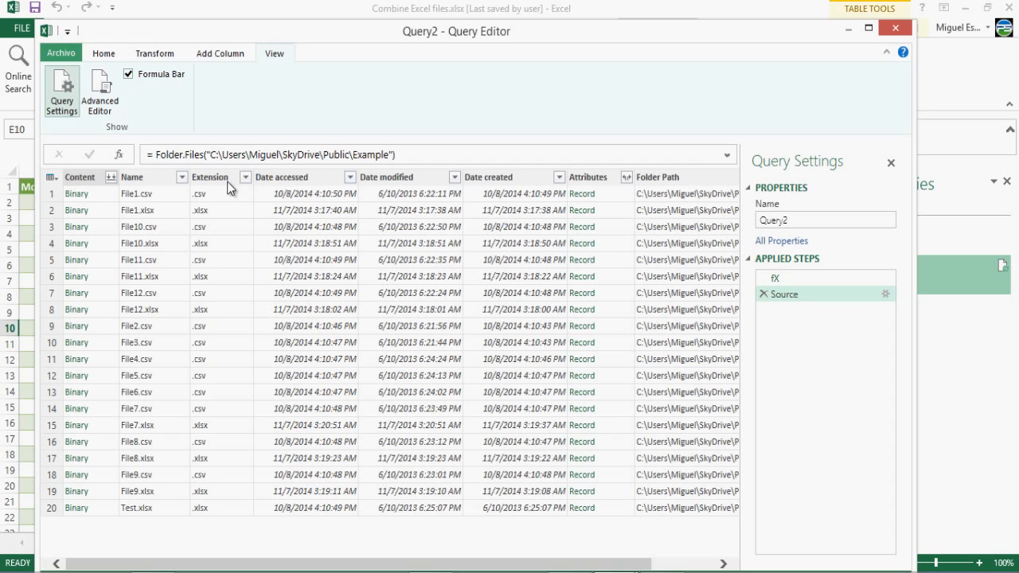
Keep only the Name and Folder Path columns by removing all other columns.
left_click(155, 178)
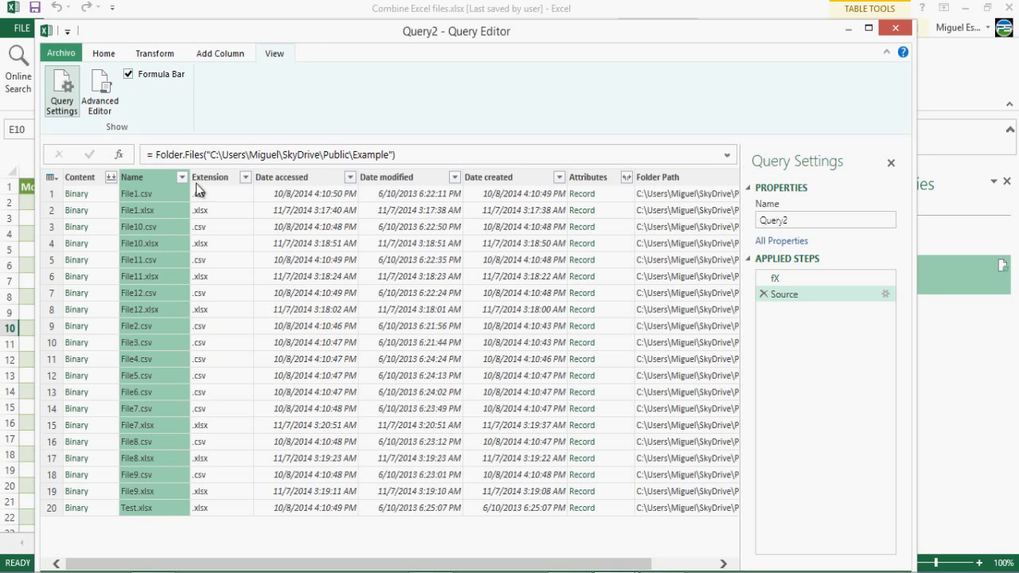
left_click(697, 179, "ctrl")
right_click(697, 178)
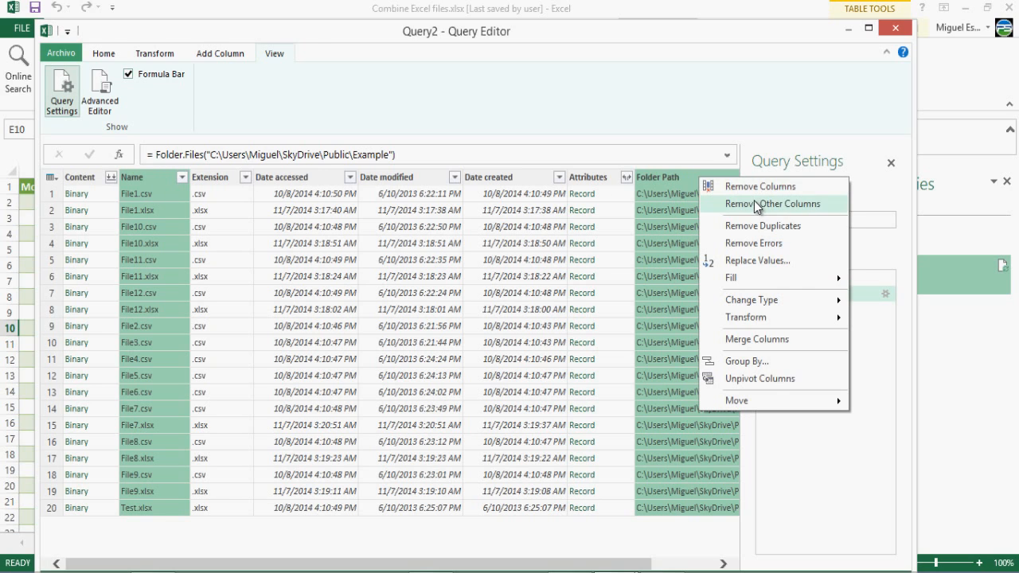
left_click(758, 204)
left_click(219, 178)
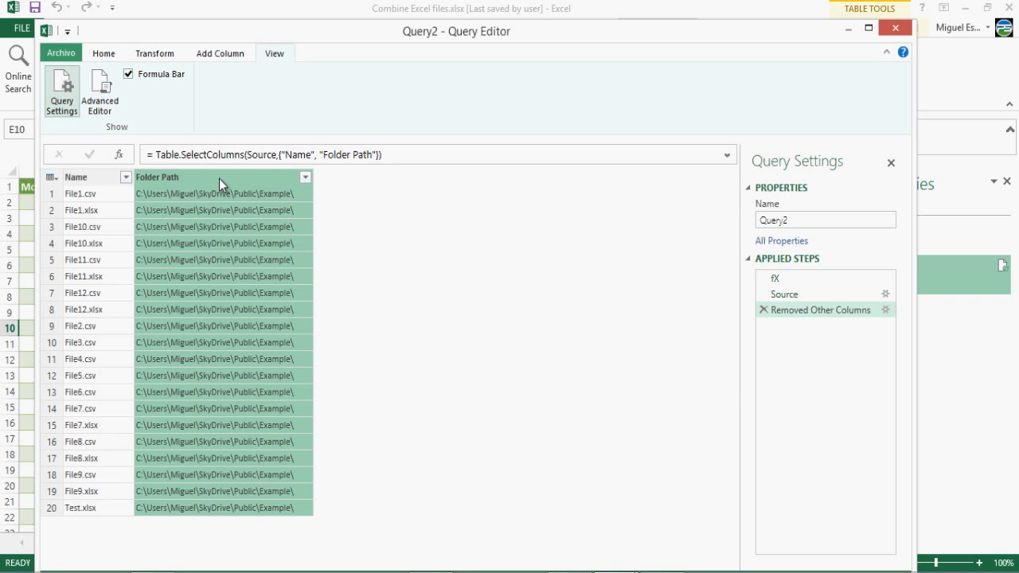
Duplicate the Name column and split the copy at each occurrence of the custom delimiter ".".
right_click(112, 179)
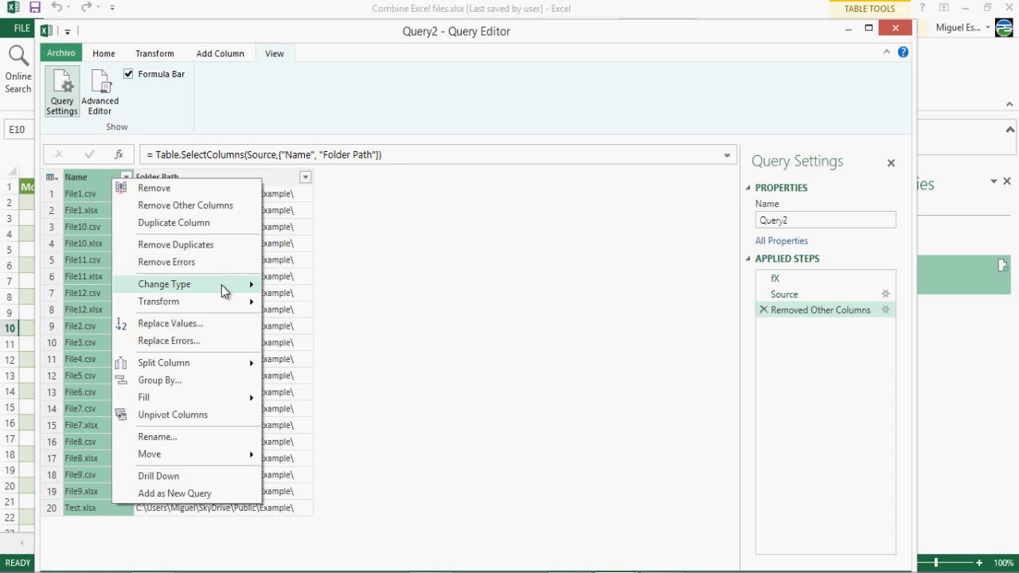
left_click(204, 228)
right_click(340, 178)
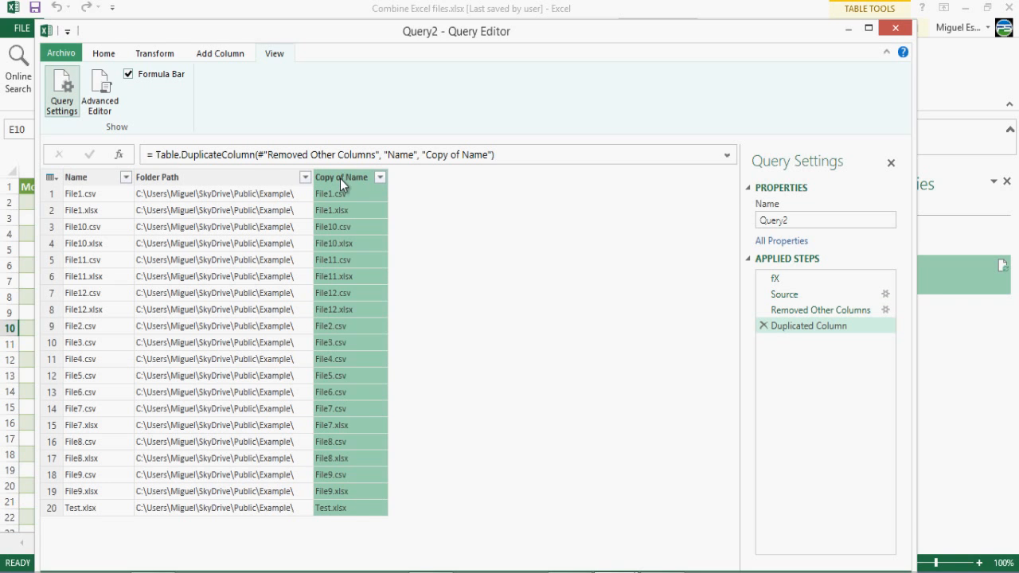
mouse_move(465, 363)
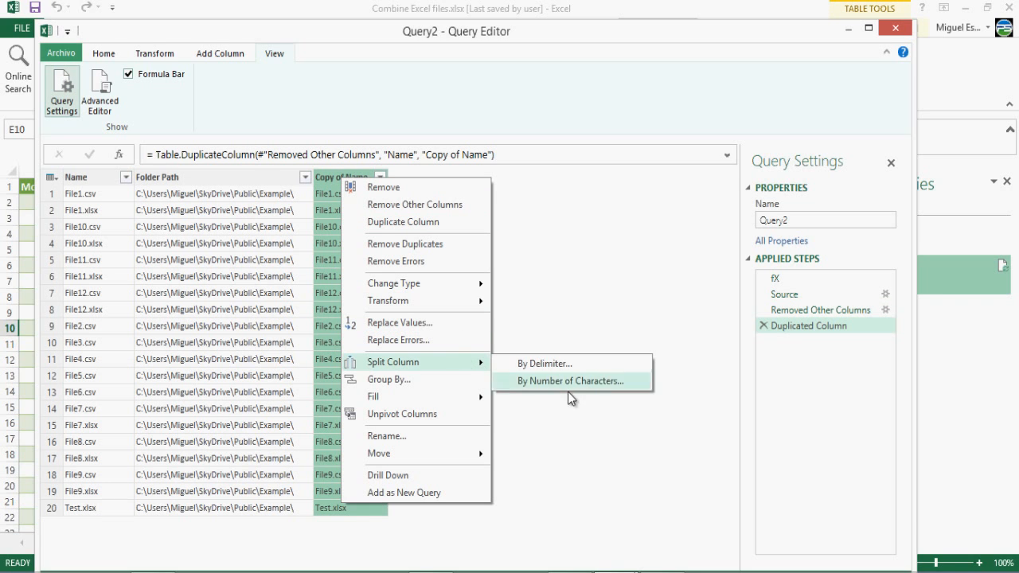
left_click(573, 363)
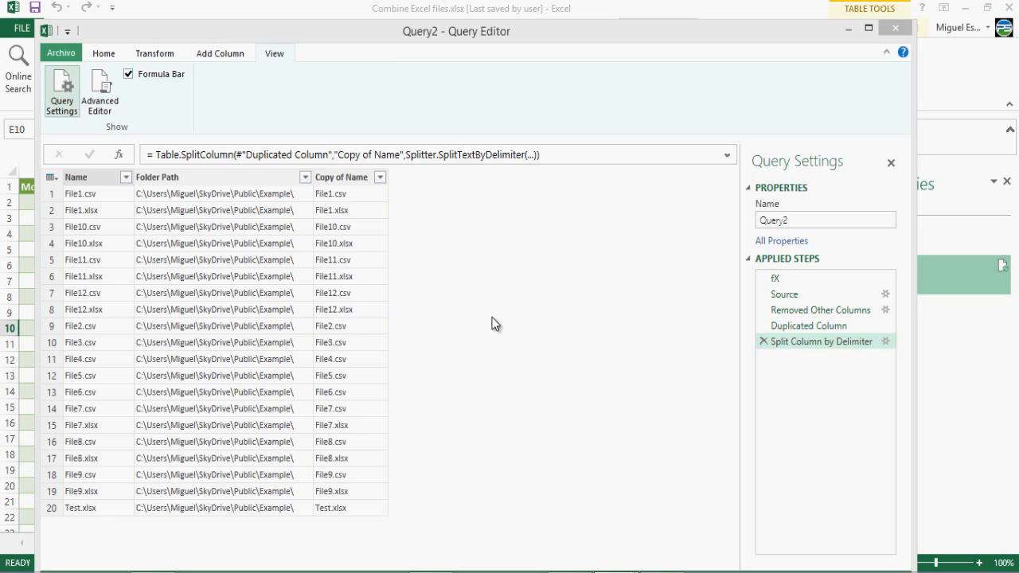
left_click(354, 287)
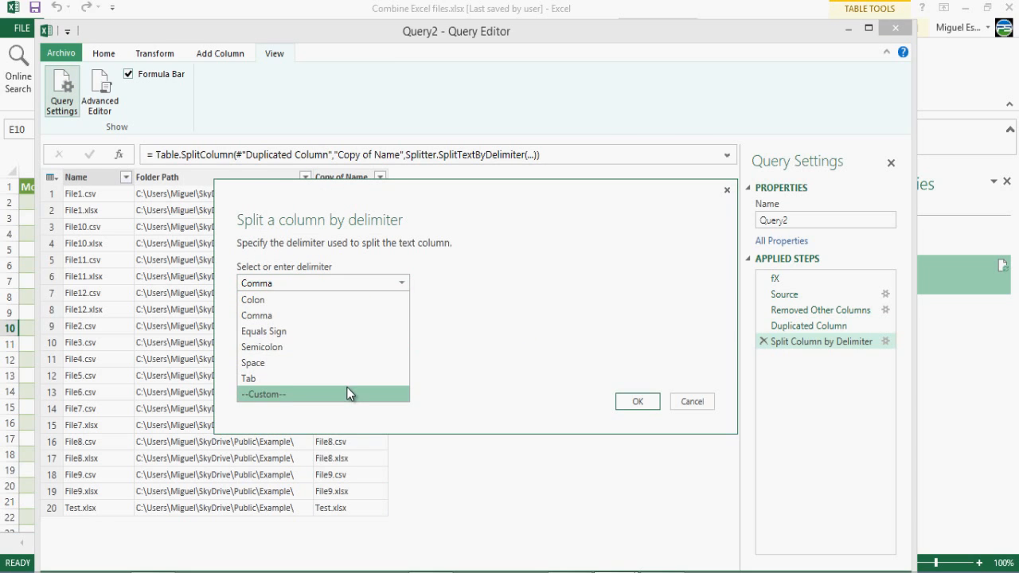
left_click(348, 391)
left_click(383, 305)
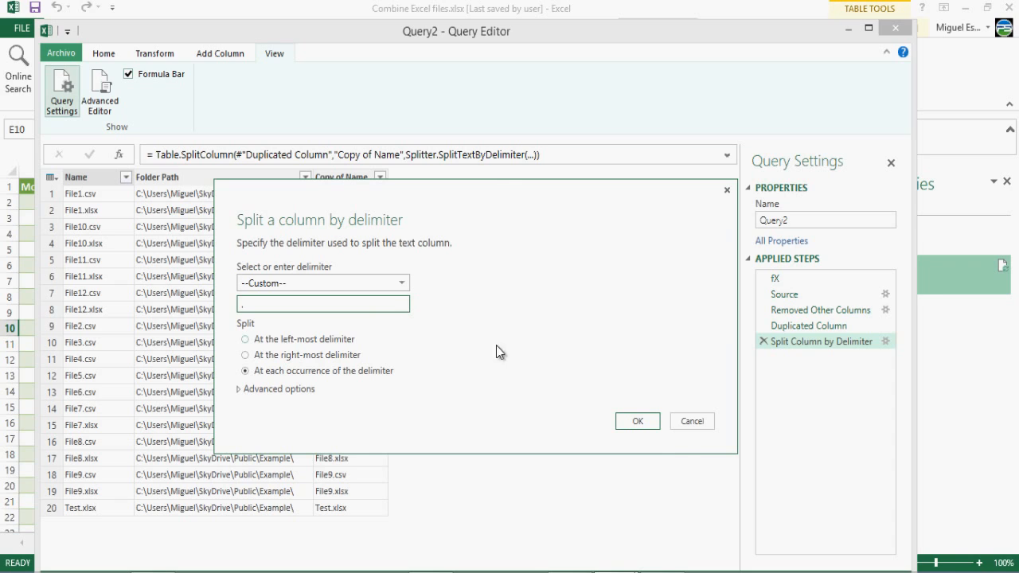
left_click(642, 422)
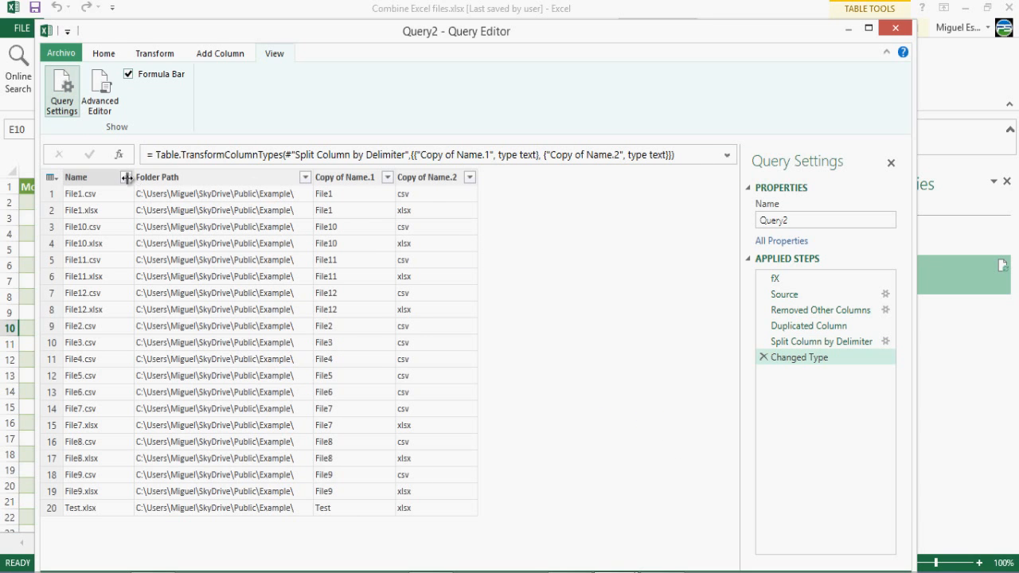
left_click(470, 177)
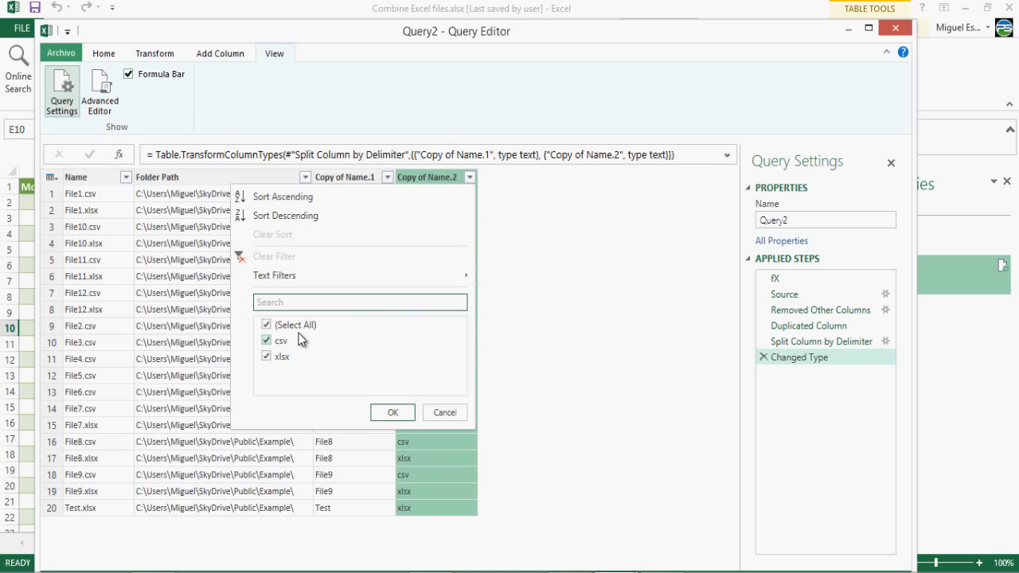
left_click(561, 297)
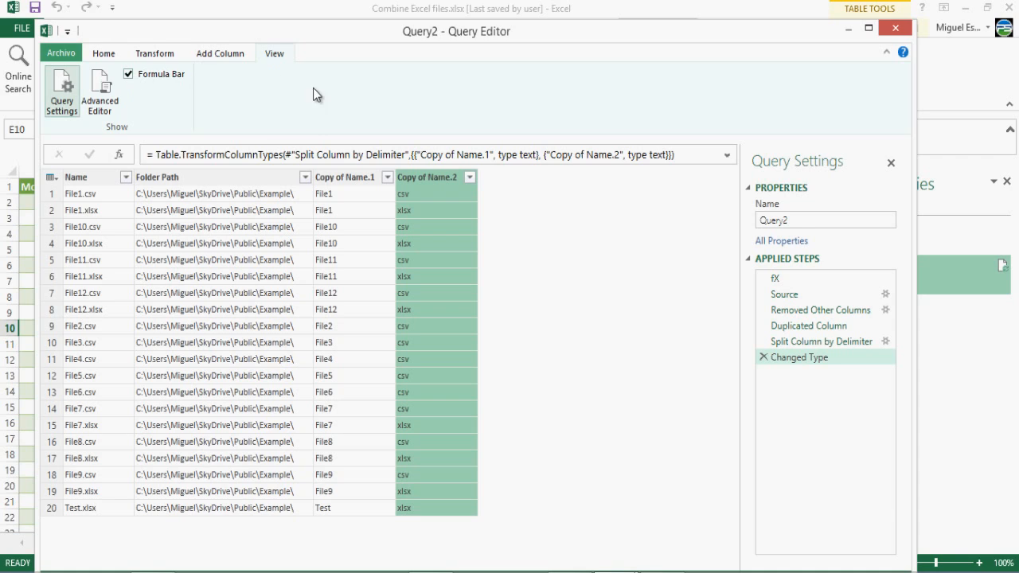
Add a custom column with the formula fX([Folder Path]&[Name],[Copy of Name.1]), keeping the column name Custom.
left_click(233, 58)
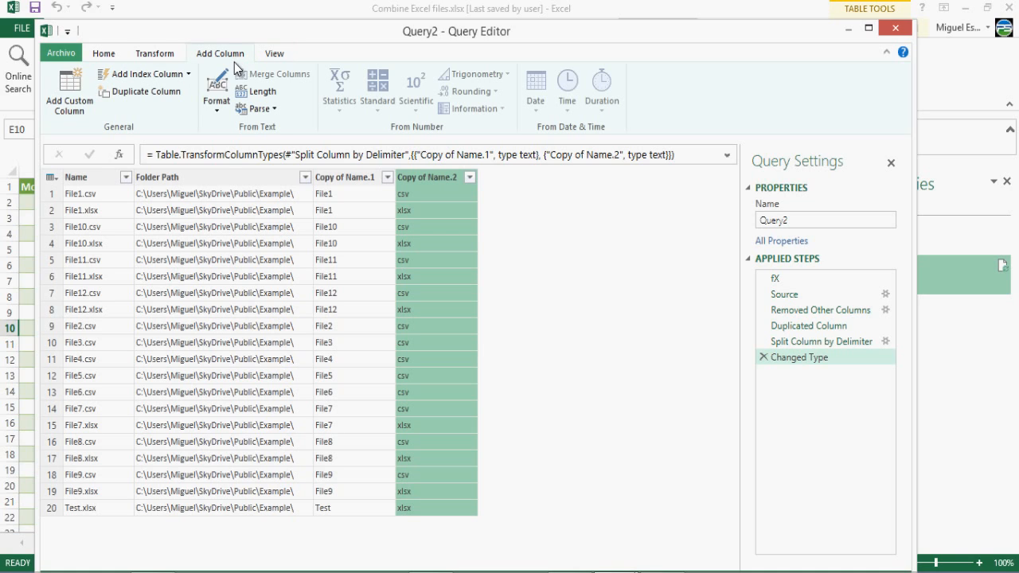
left_click(80, 94)
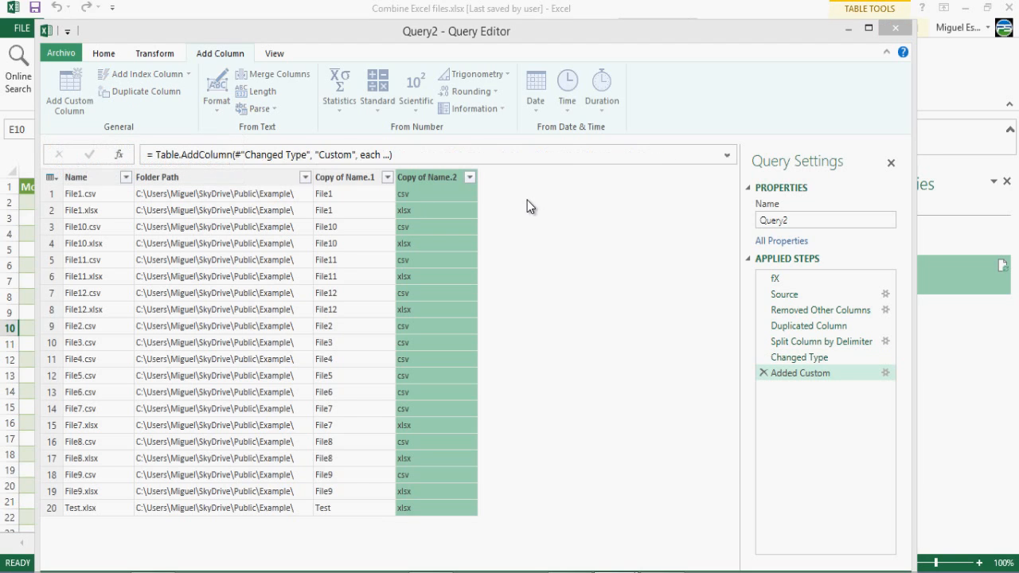
left_click(443, 264)
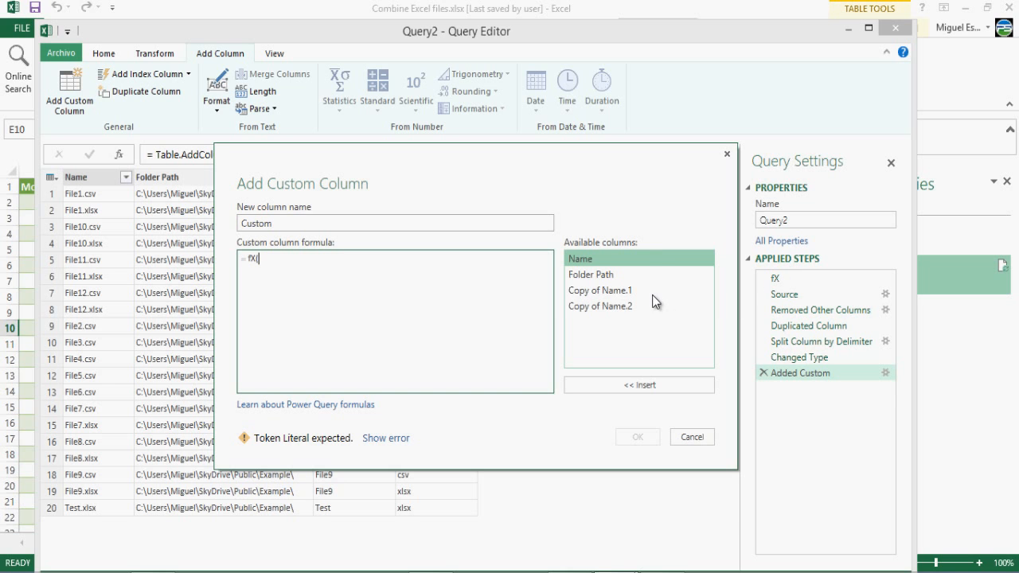
double_click(632, 276)
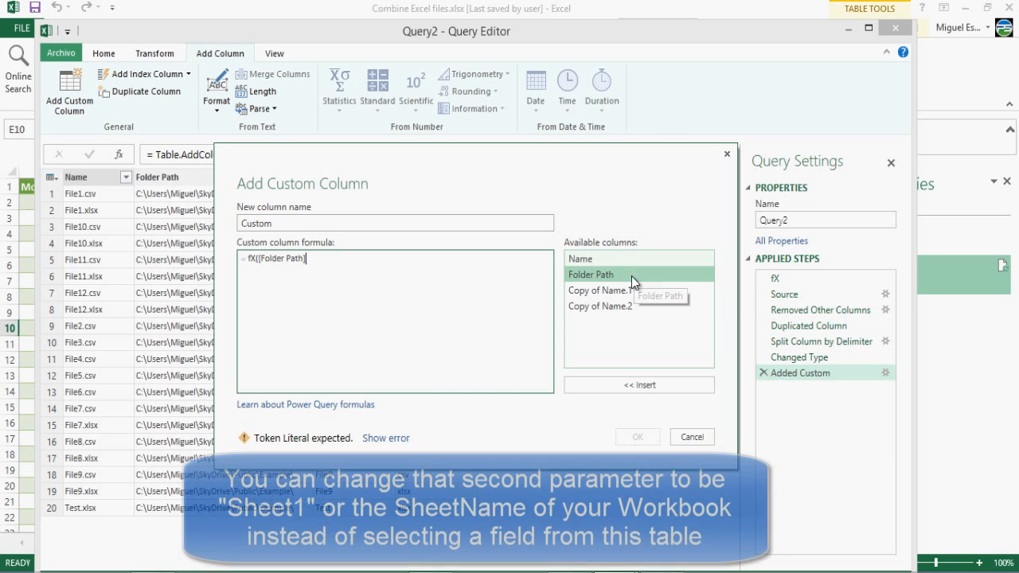
type(")")
key("BackSpace")
type("&")
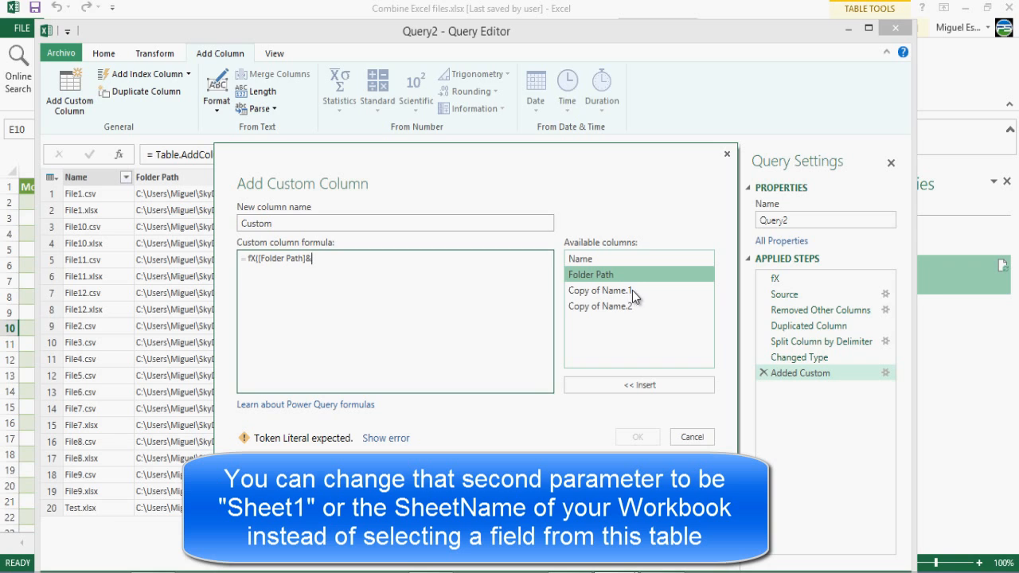
double_click(631, 261)
type(",")
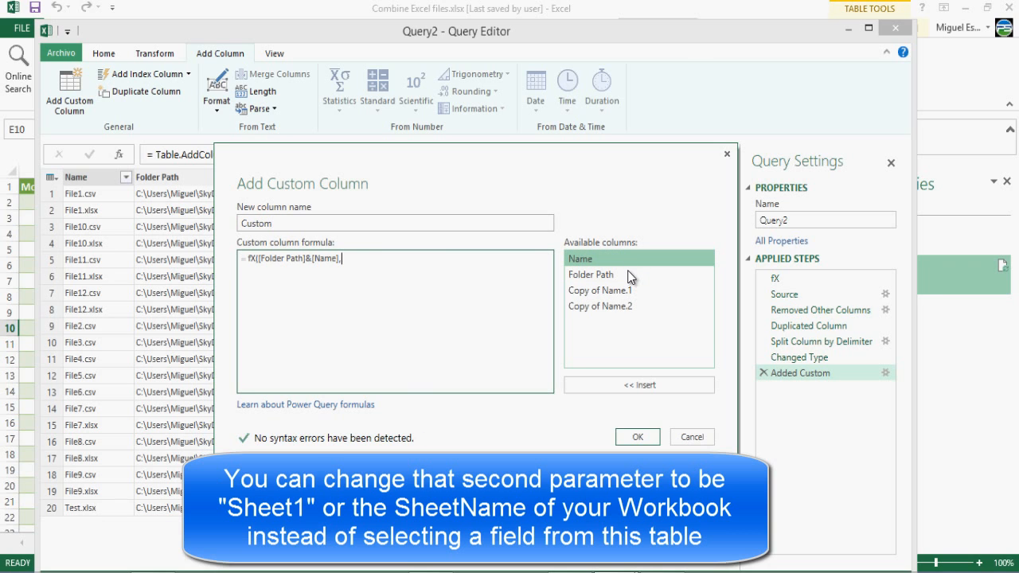
double_click(628, 292)
type(")")
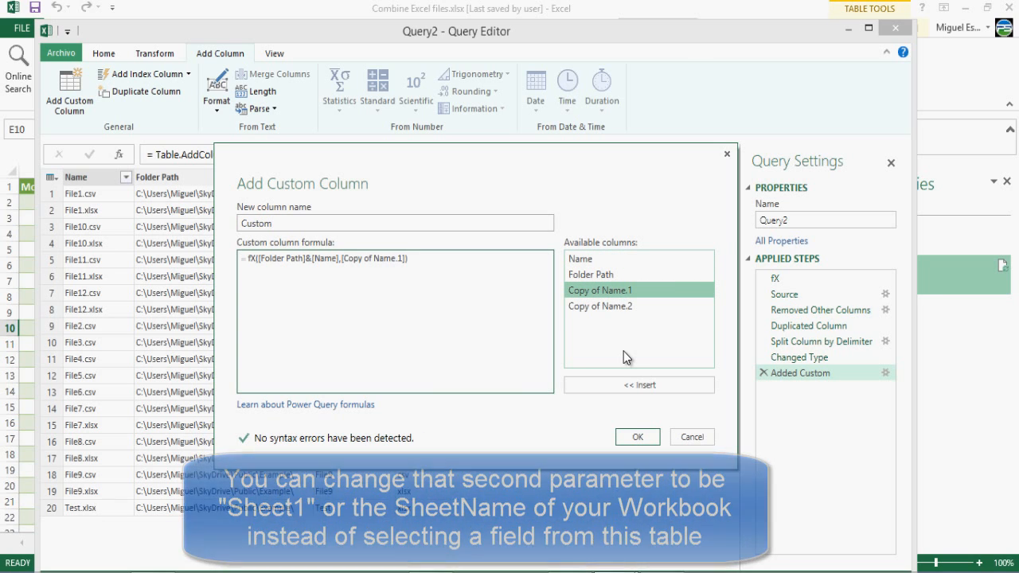
left_click(636, 435)
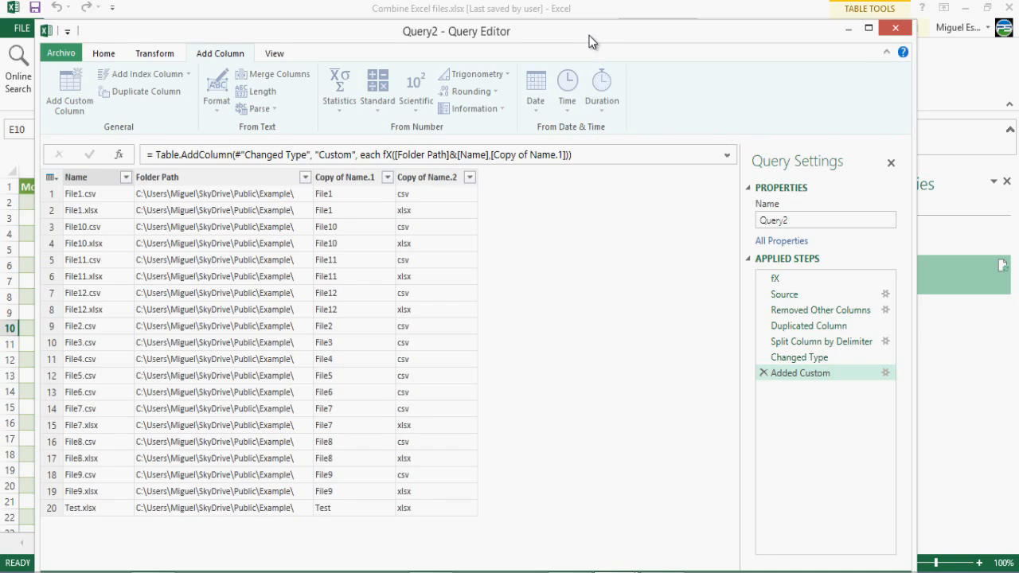
Filter the Copy of Name.2 column to exclude csv and keep only xlsx rows.
left_click_drag(589, 35, 605, 25)
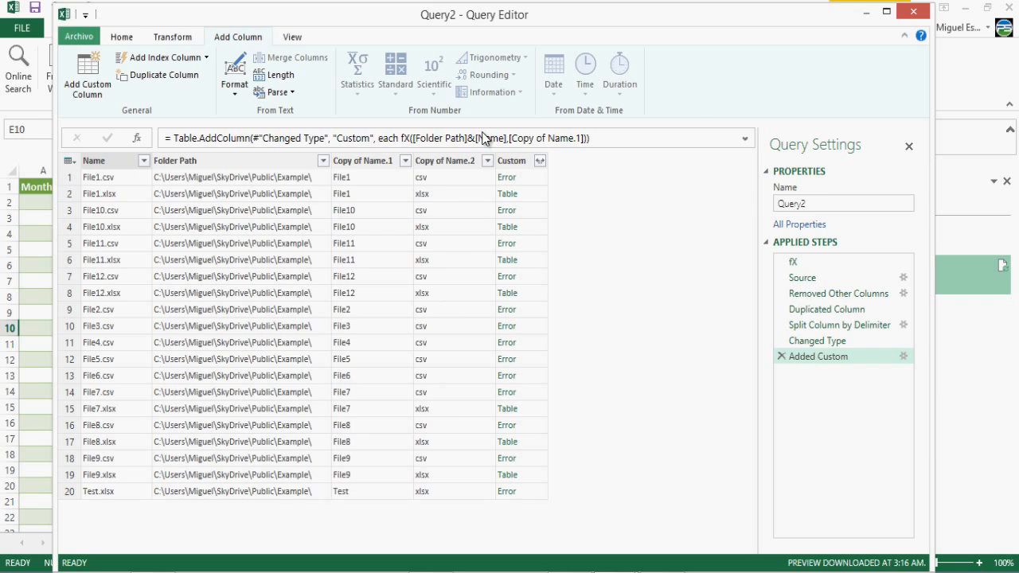
left_click(488, 160)
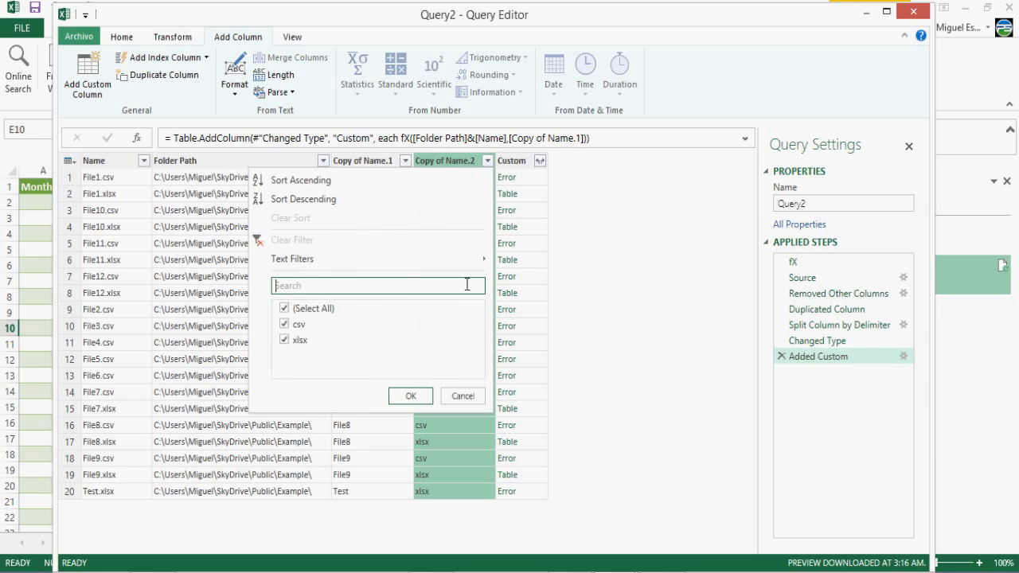
left_click(299, 327)
left_click(411, 396)
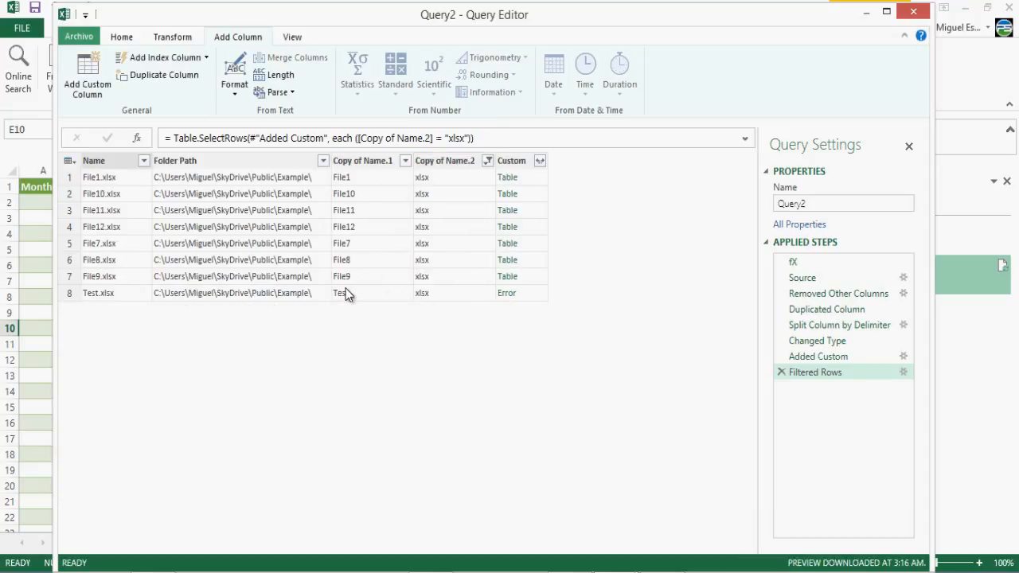
Filter the Copy of Name.1 column to exclude the Test file.
left_click(348, 293)
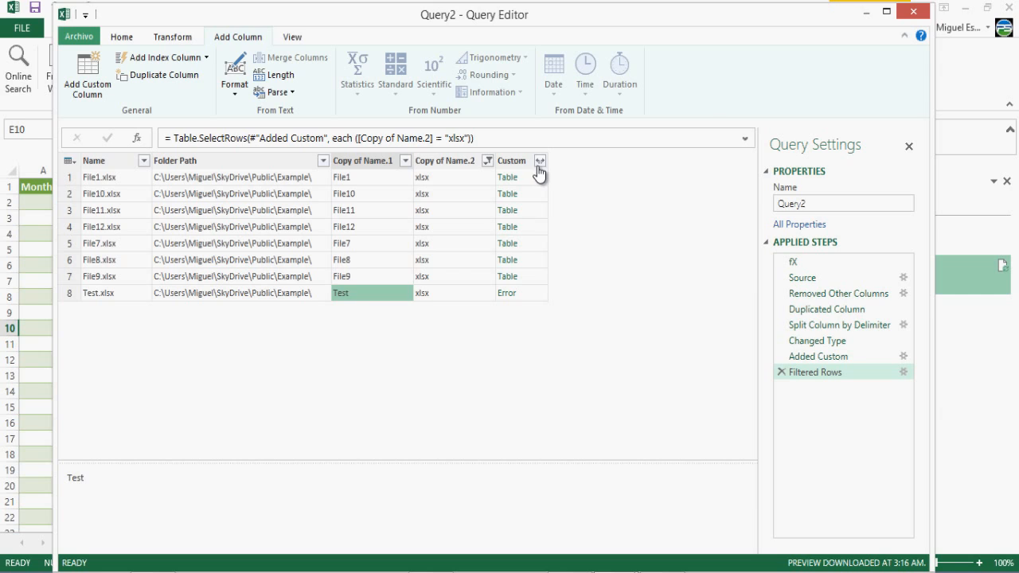
left_click(405, 161)
left_click(219, 434)
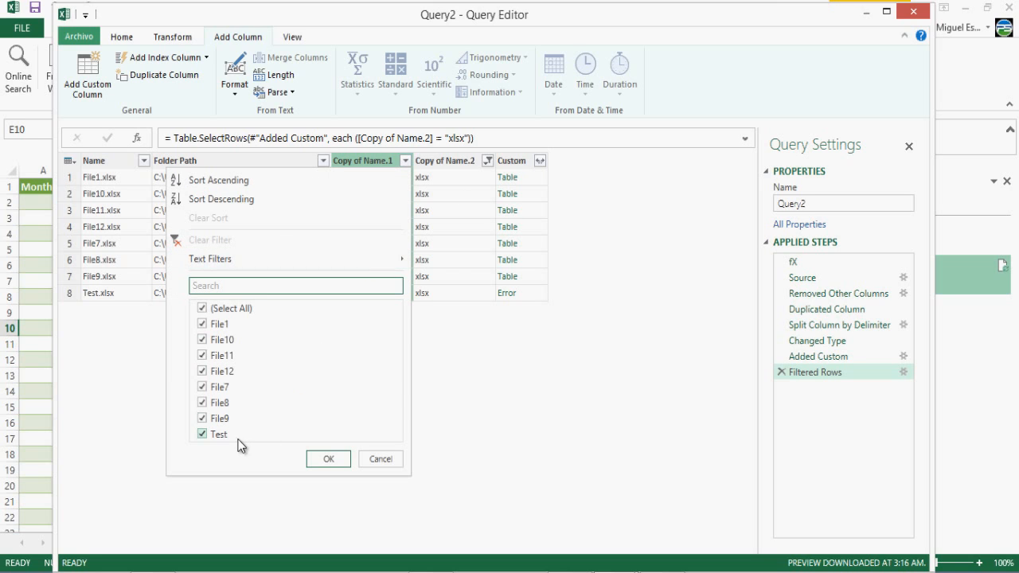
left_click(329, 459)
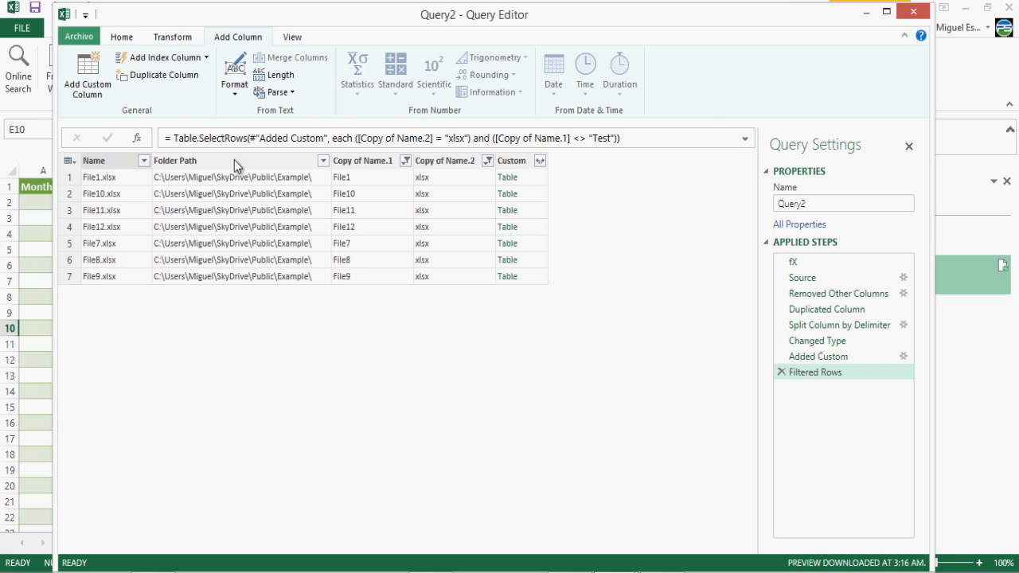
Remove the Folder Path, Name and Copy of Name.2 columns from the query.
left_click(200, 160)
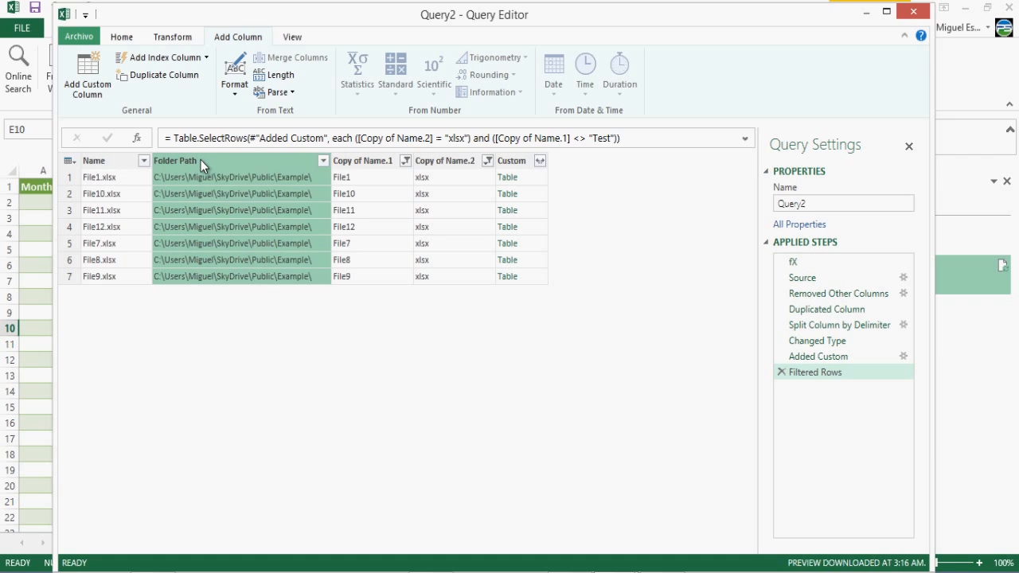
right_click(200, 160)
left_click(238, 168)
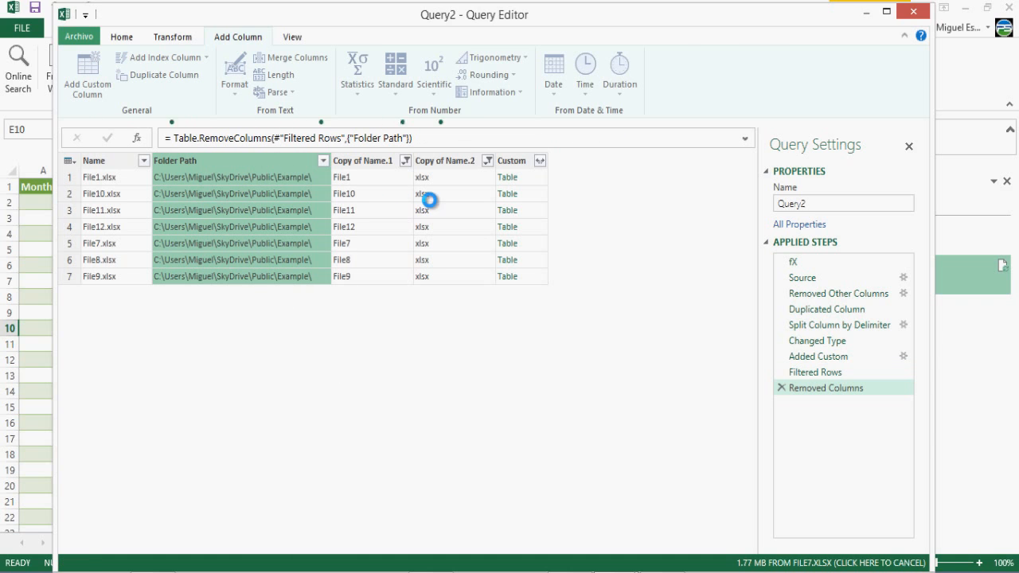
left_click(119, 163)
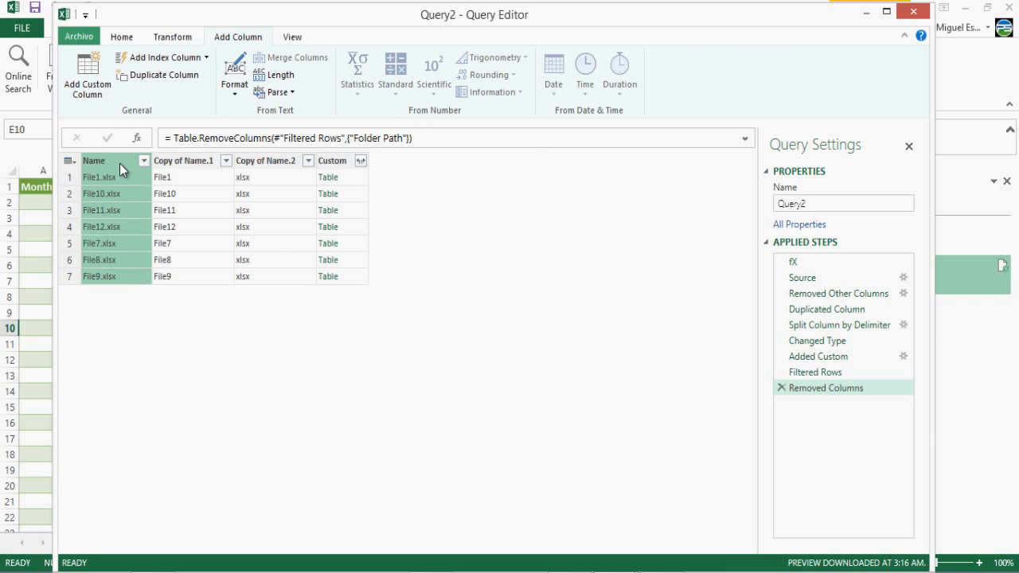
right_click(119, 164)
left_click(147, 170)
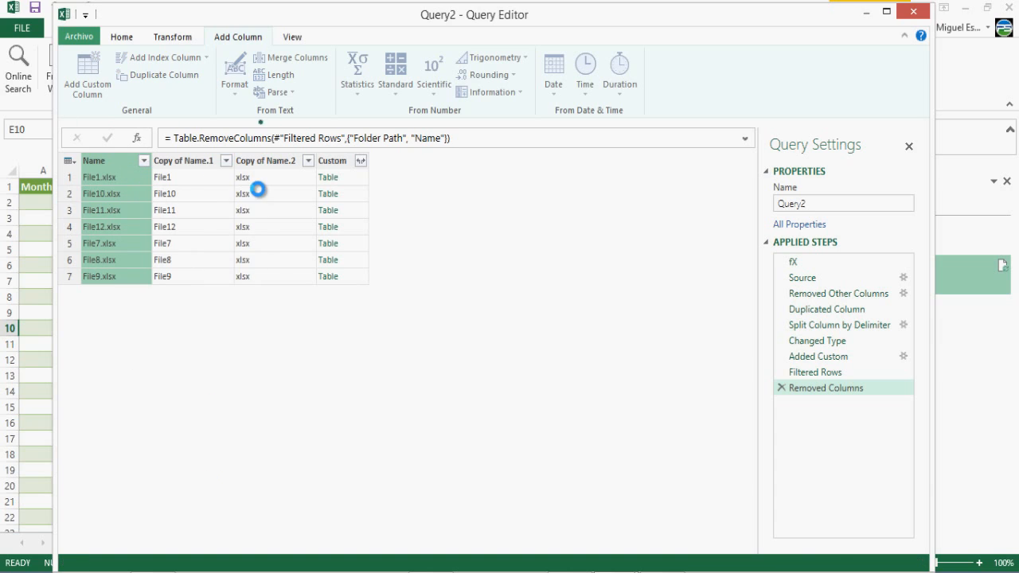
left_click(204, 167)
right_click(204, 167)
left_click(223, 176)
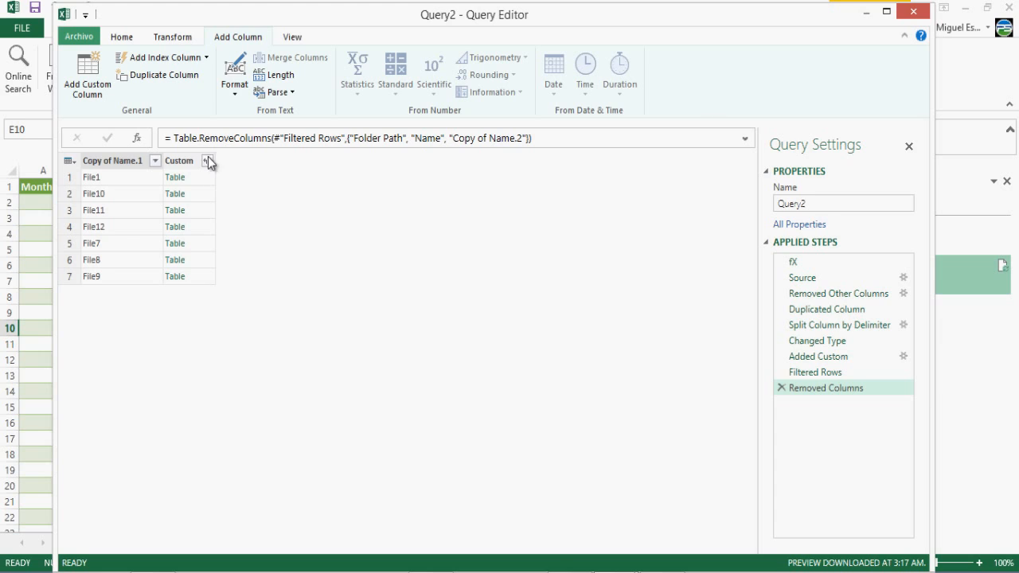
Expand the Custom column's tables into only the Product, Date, Gross Sales and Amount columns.
left_click(208, 161)
left_click(237, 306)
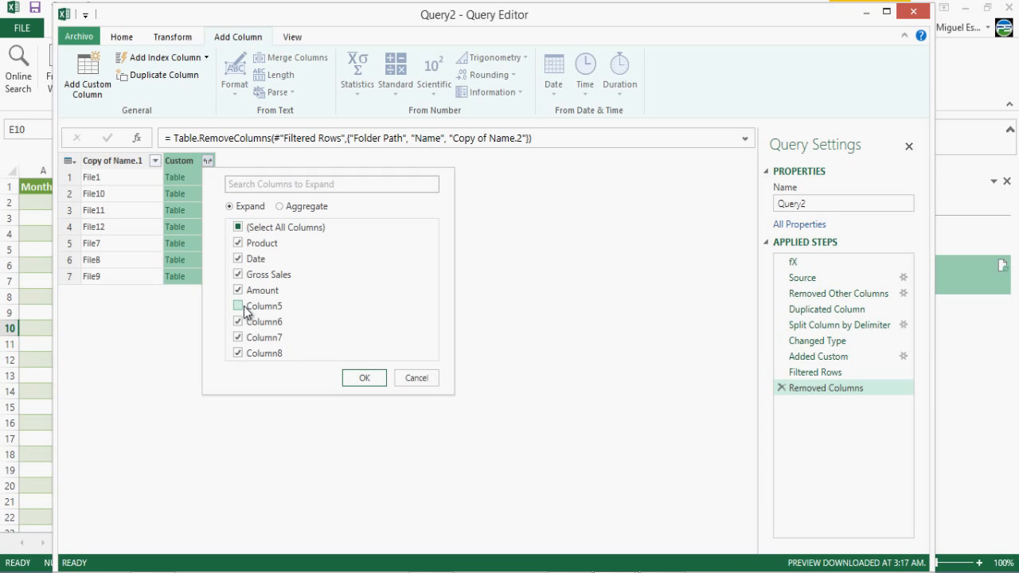
left_click(238, 354)
left_click(373, 374)
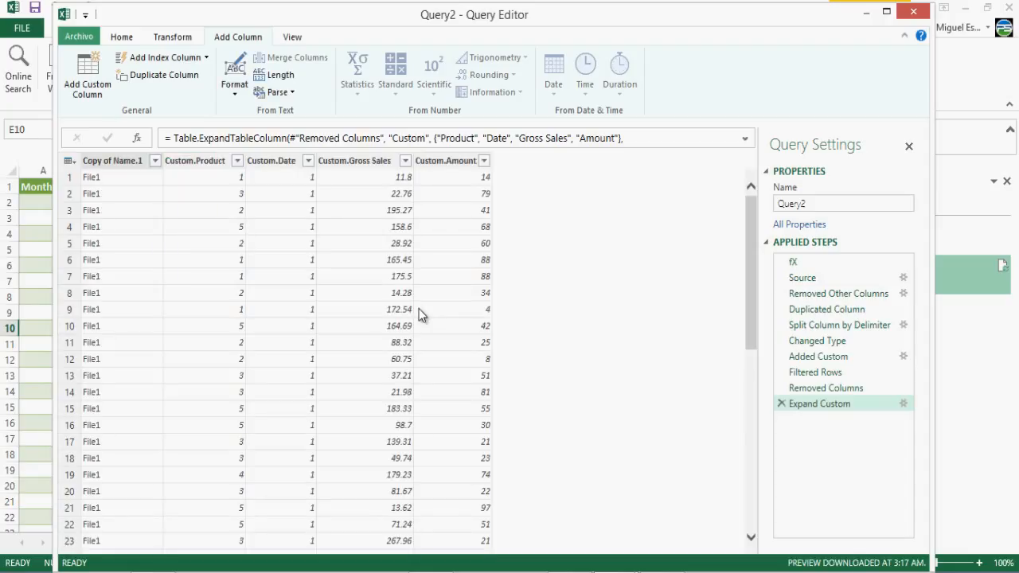
Review Query2's full code, examining the fX definition, the folder source steps and the final Expand Custom result.
left_click(292, 38)
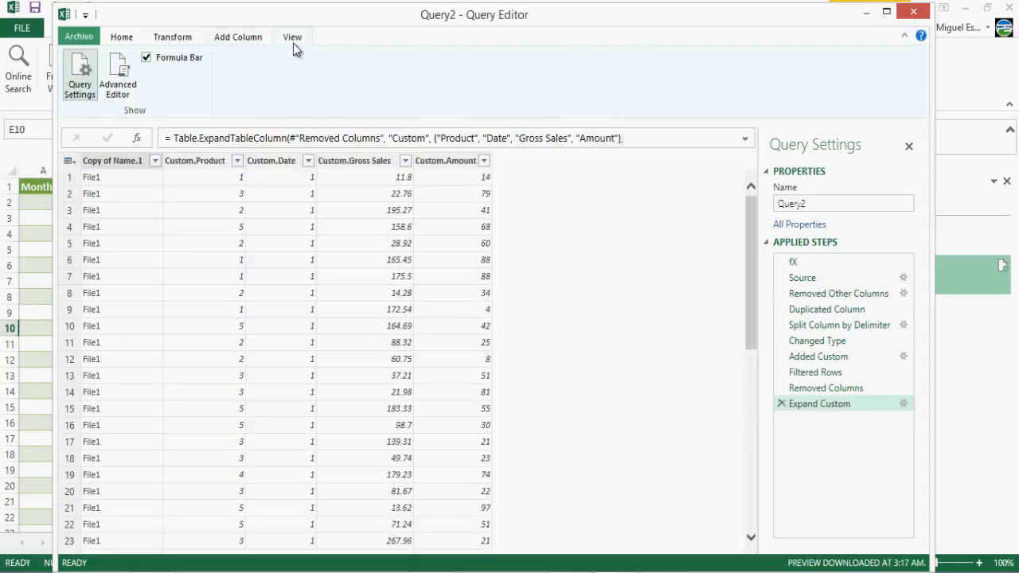
left_click(127, 84)
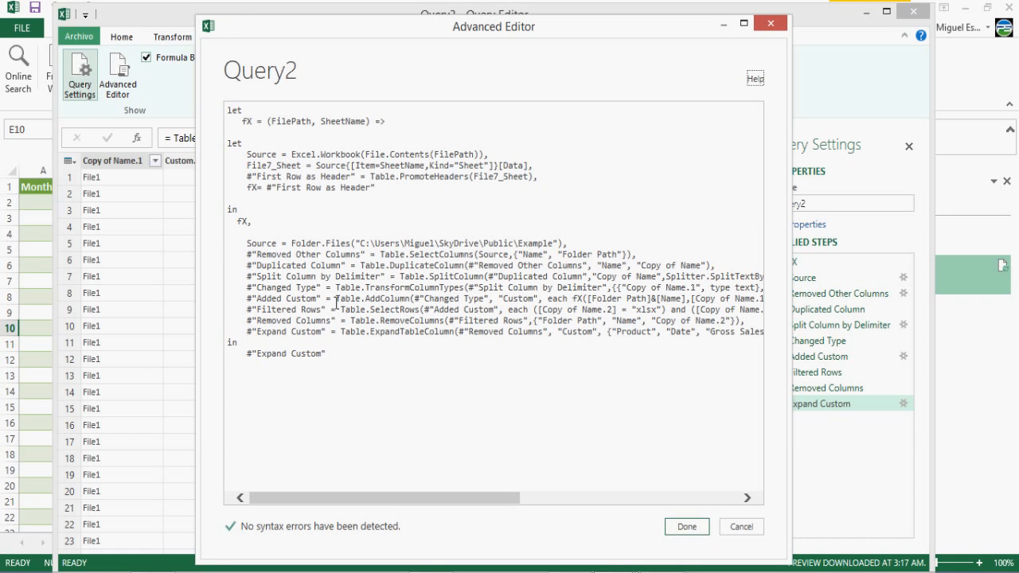
left_click_drag(237, 350, 325, 350)
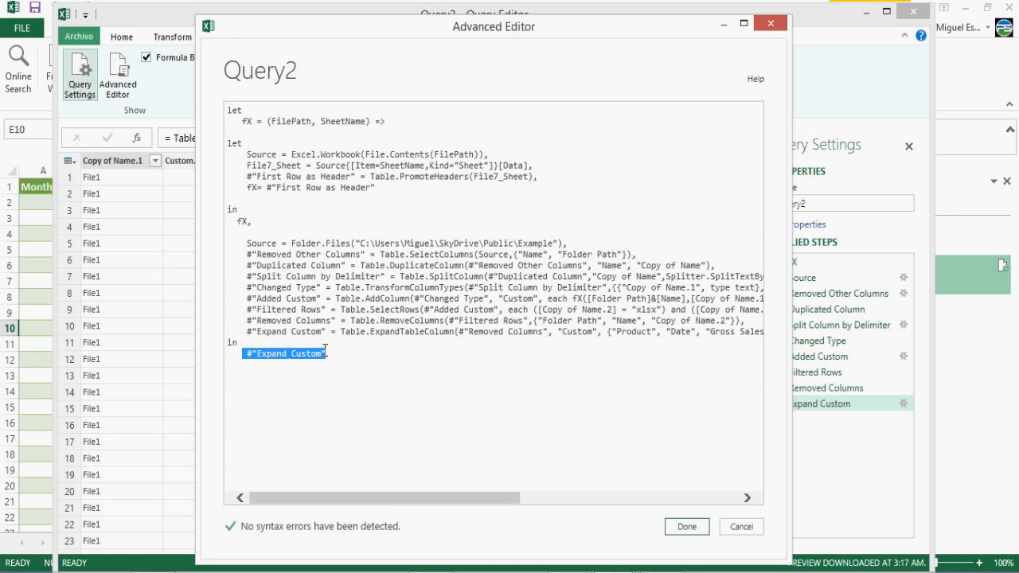
left_click_drag(650, 27, 558, 38)
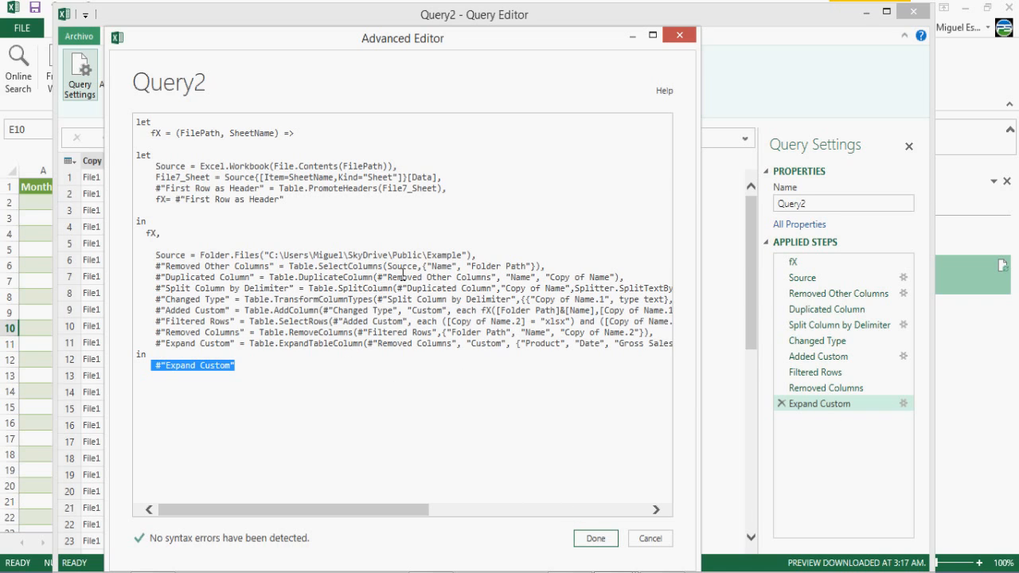
left_click_drag(476, 255, 321, 147)
left_click(169, 136)
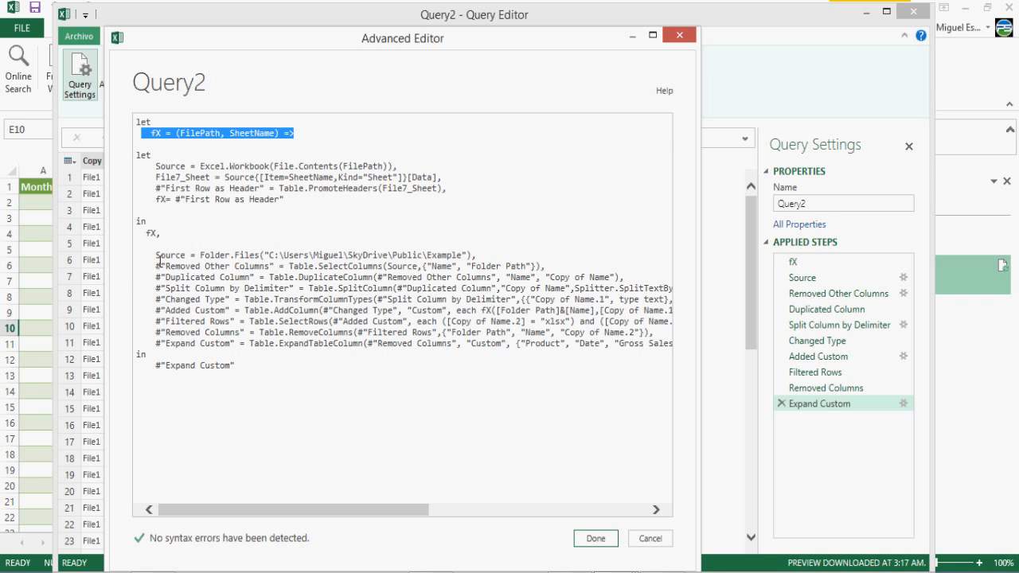
left_click_drag(157, 257, 253, 280)
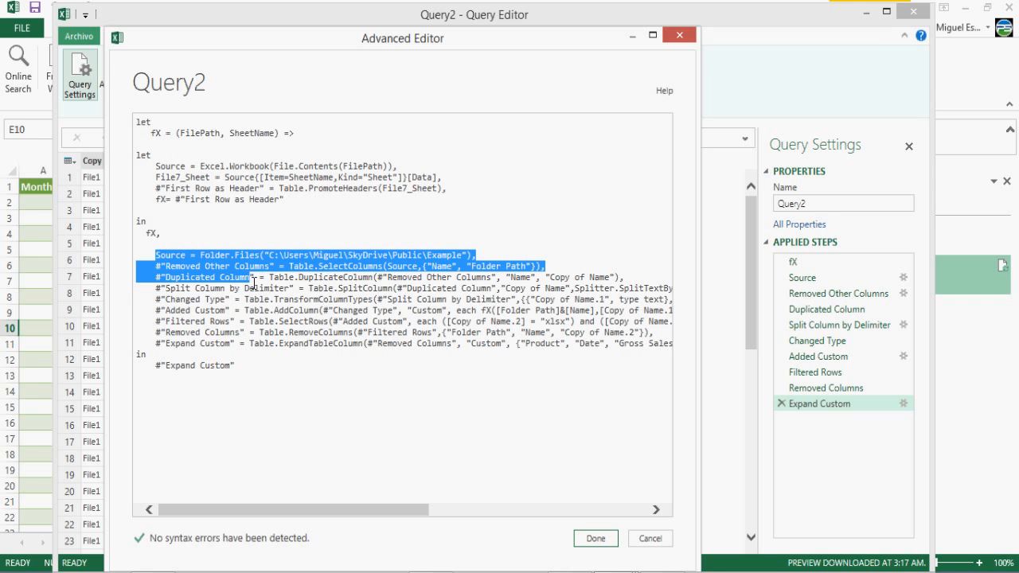
left_click(594, 539)
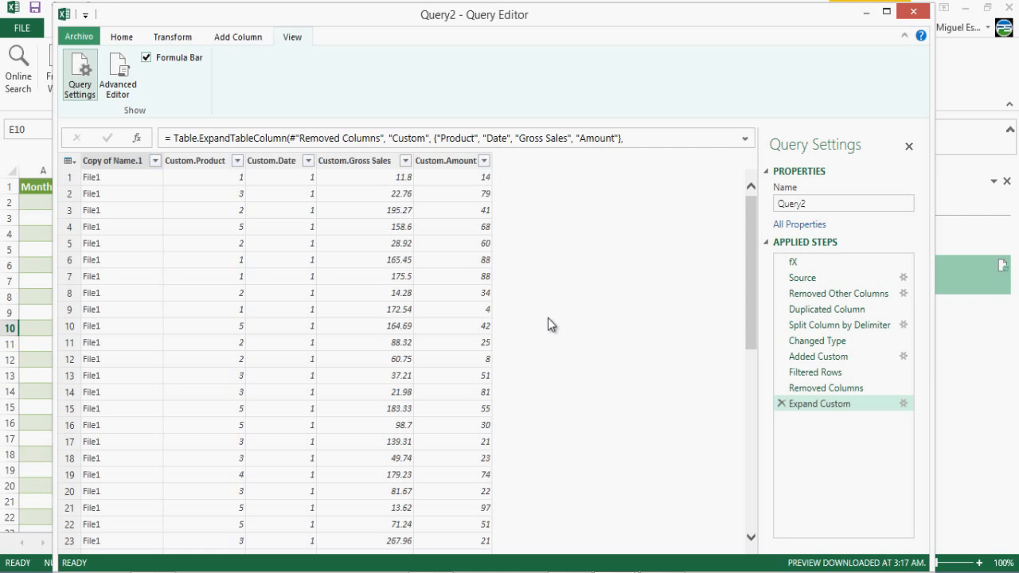
Close the query and load its combined results into the workbook, selecting a cell in the Custom.Amount column.
left_click(120, 38)
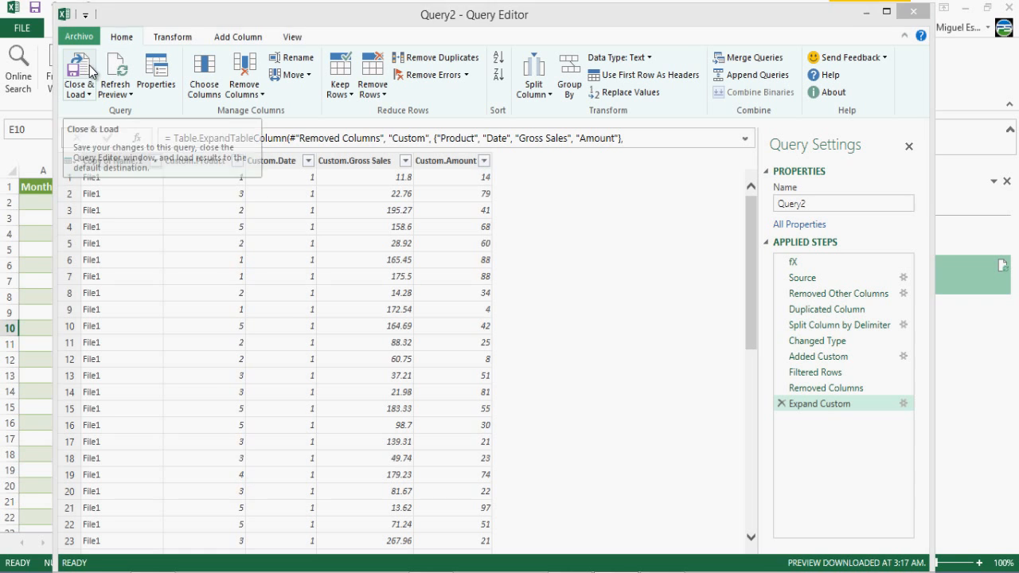
left_click(88, 79)
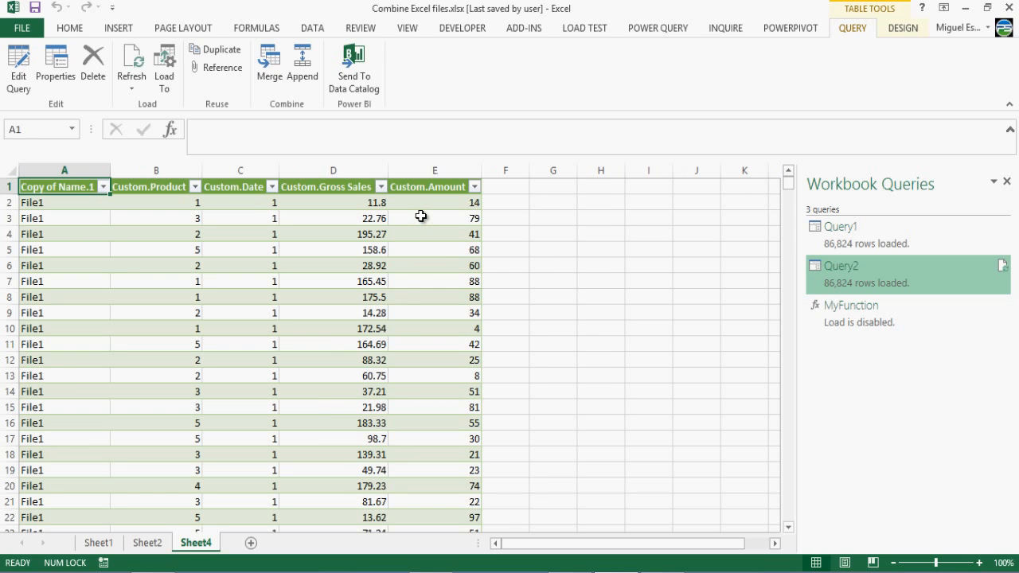
left_click(430, 239)
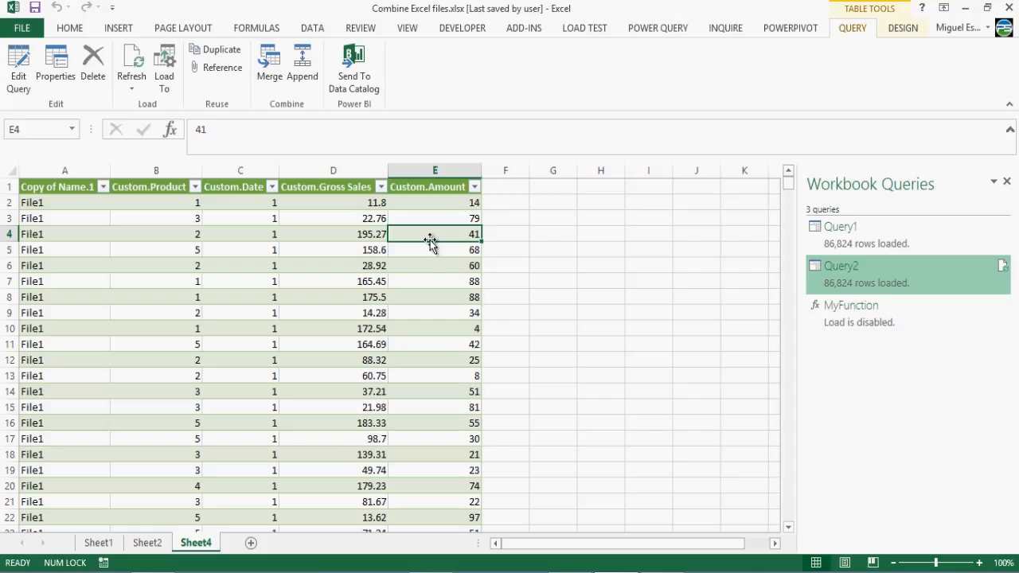